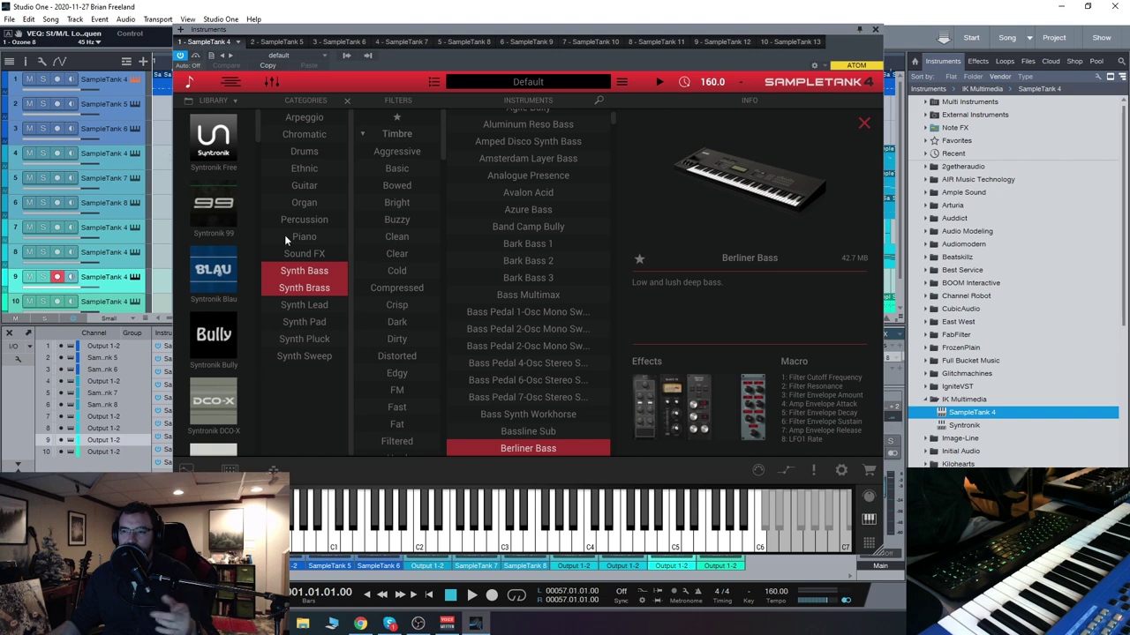
Look through the Syntronik collections in SampleTank 4's library list and close the instrument window.
scroll(231, 186, "down", 10)
scroll(234, 216, "down", 10)
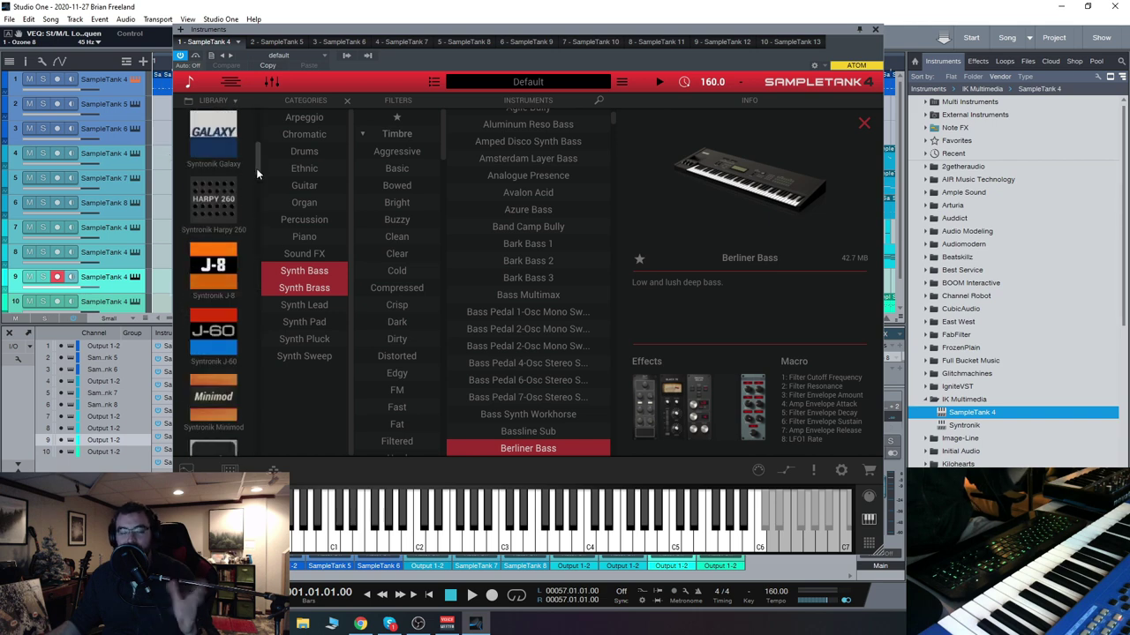
left_click_drag(255, 168, 259, 127)
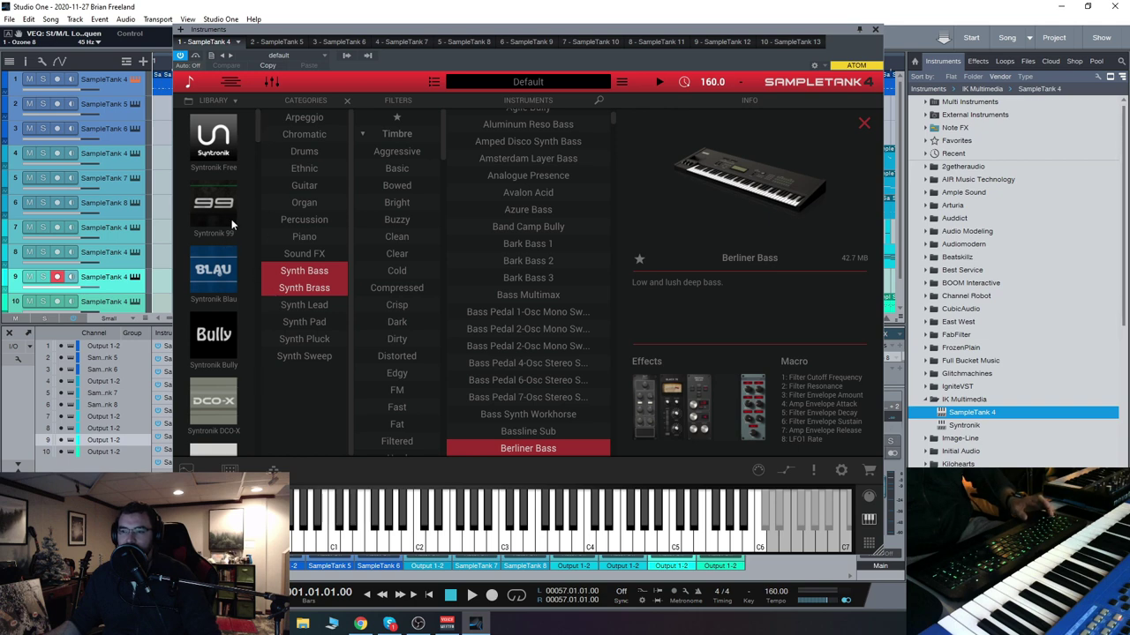
scroll(231, 219, "down", 10)
left_click(874, 29)
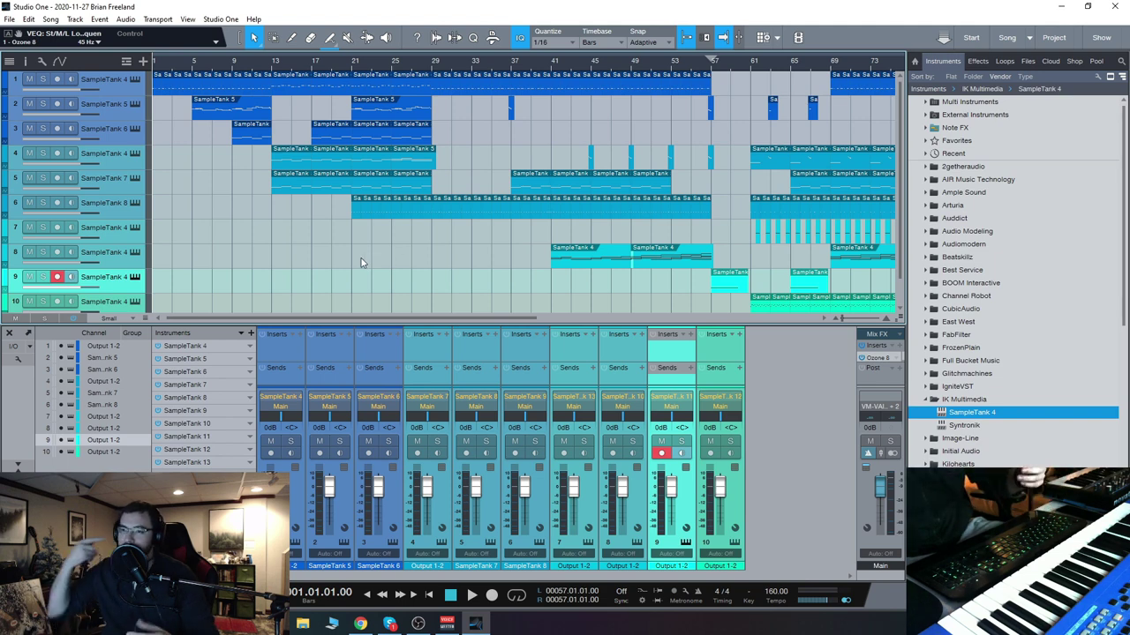
Play the song from the start, then select the events on all ten tracks and open them in the note editor.
scroll(313, 253, "down", 1)
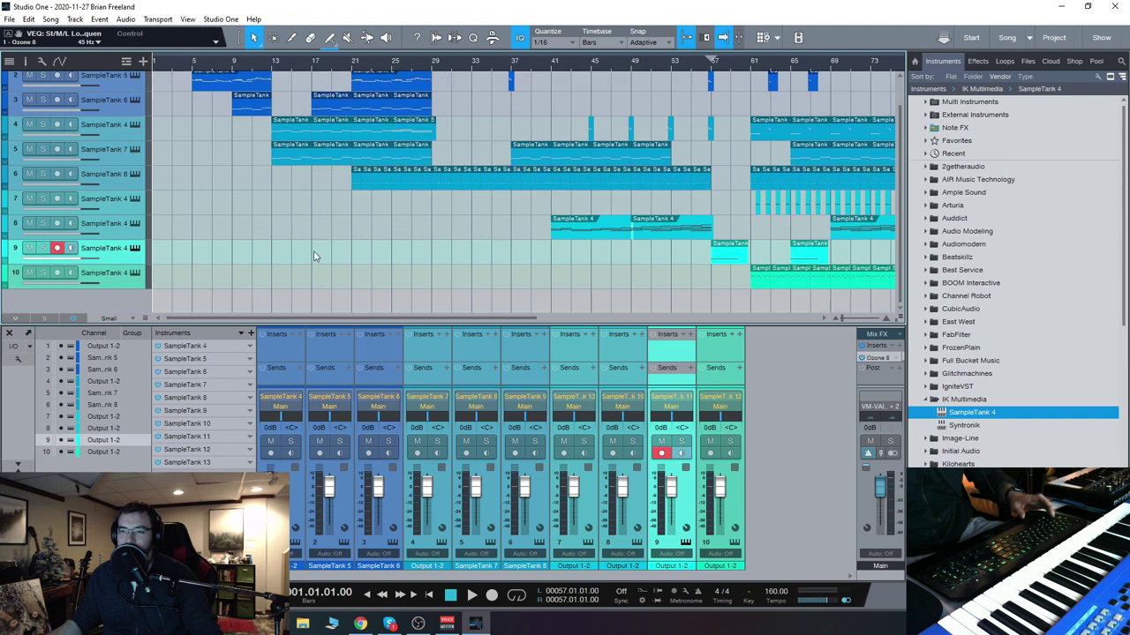
scroll(314, 251, "up", 1)
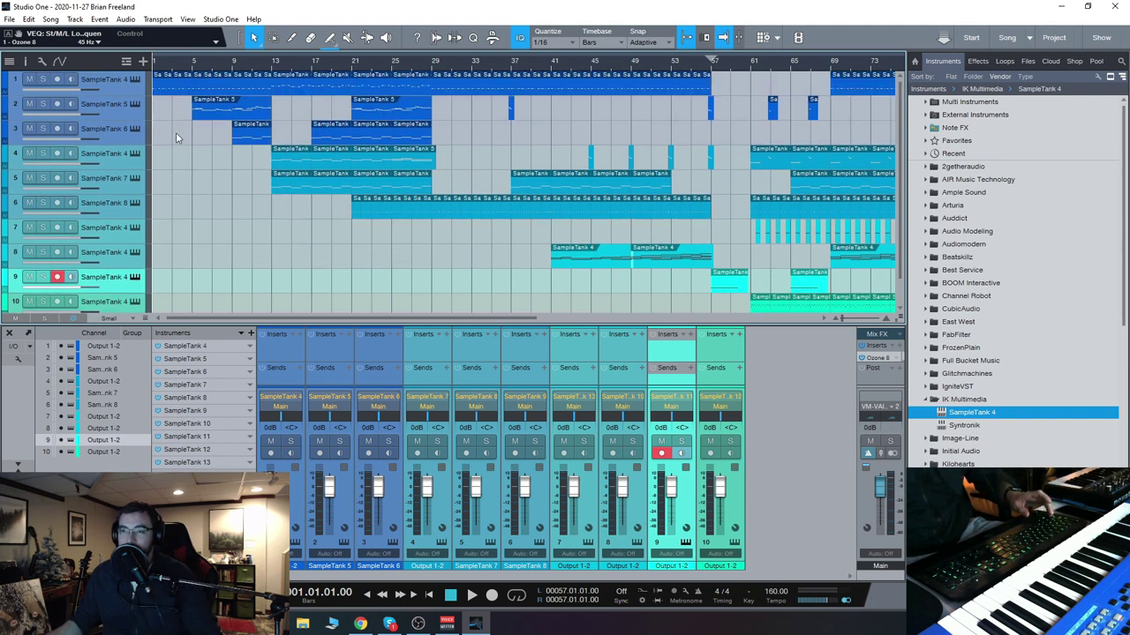
key("w")
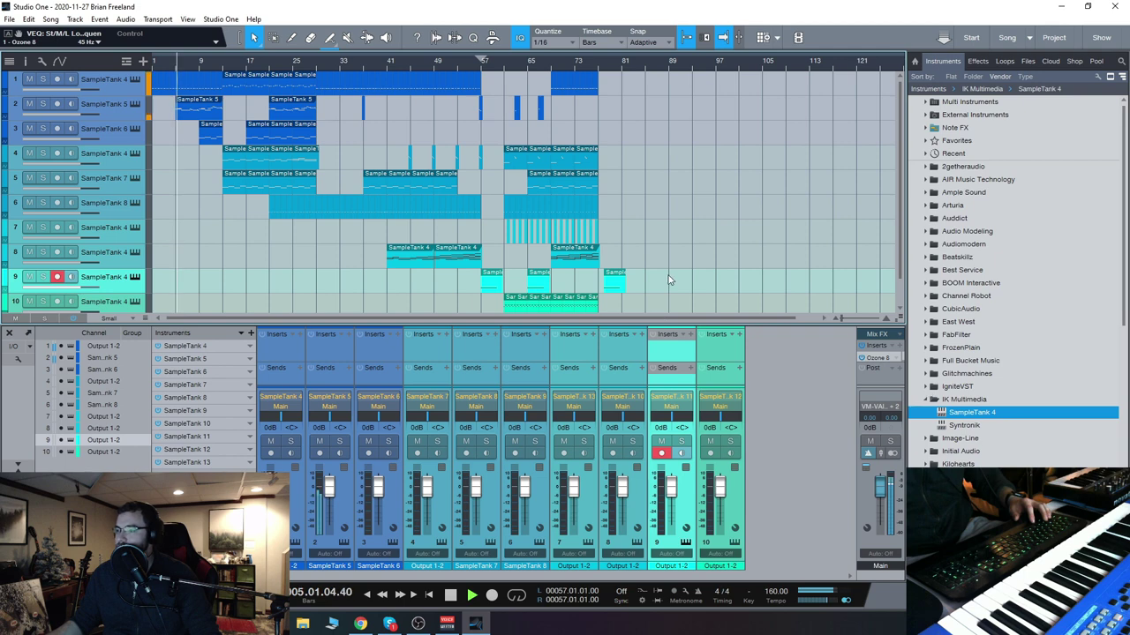
scroll(643, 223, "down", 1)
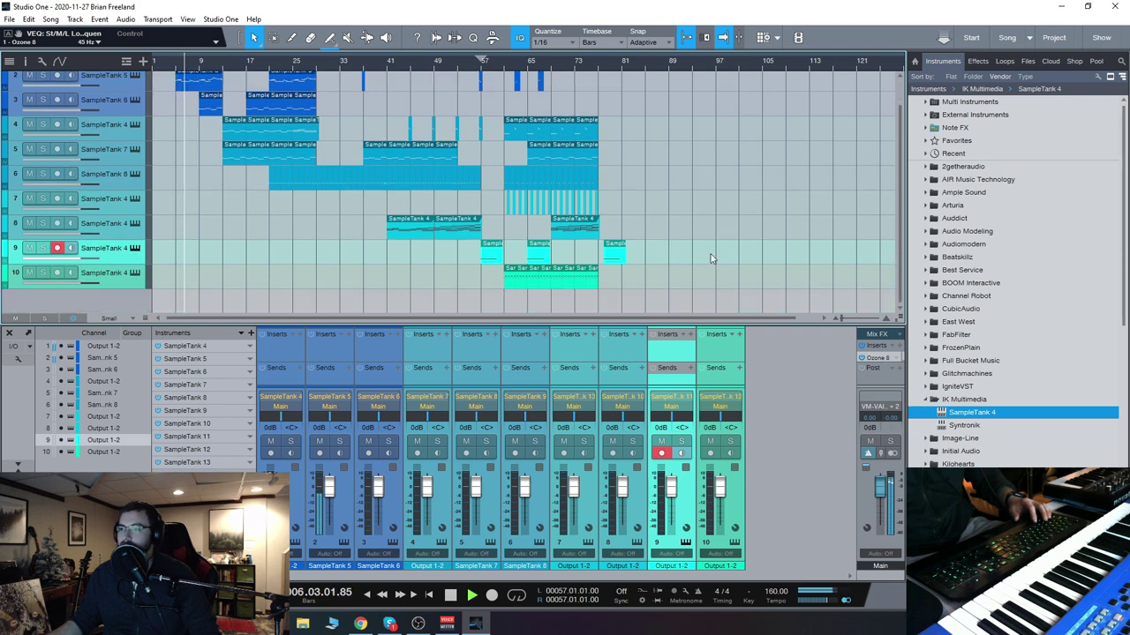
left_click_drag(718, 278, 150, 65)
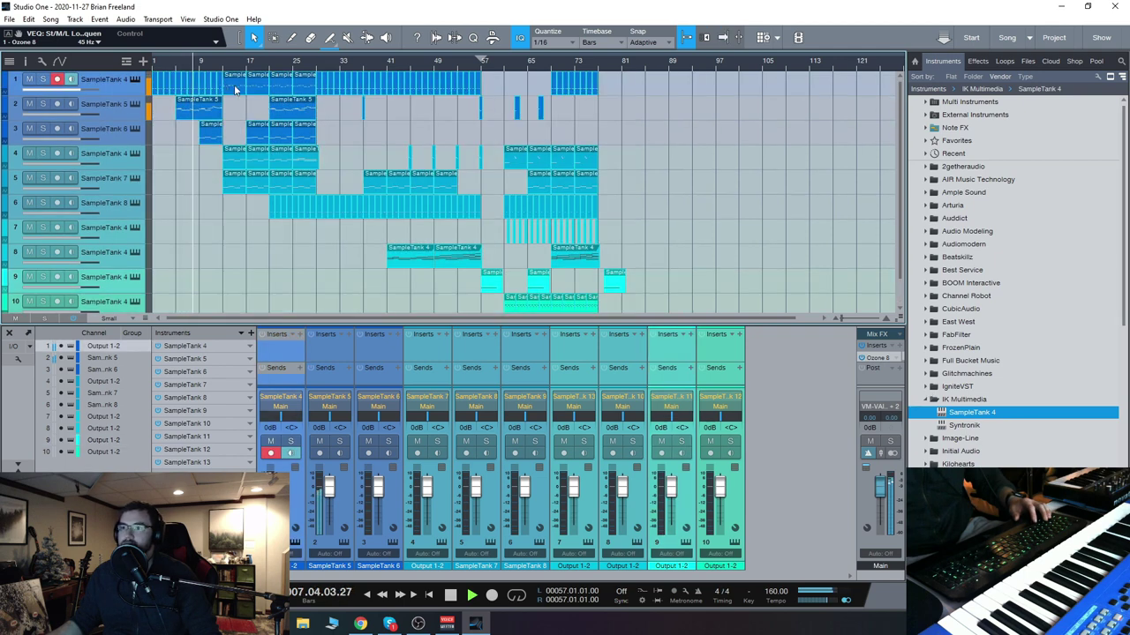
double_click(235, 90)
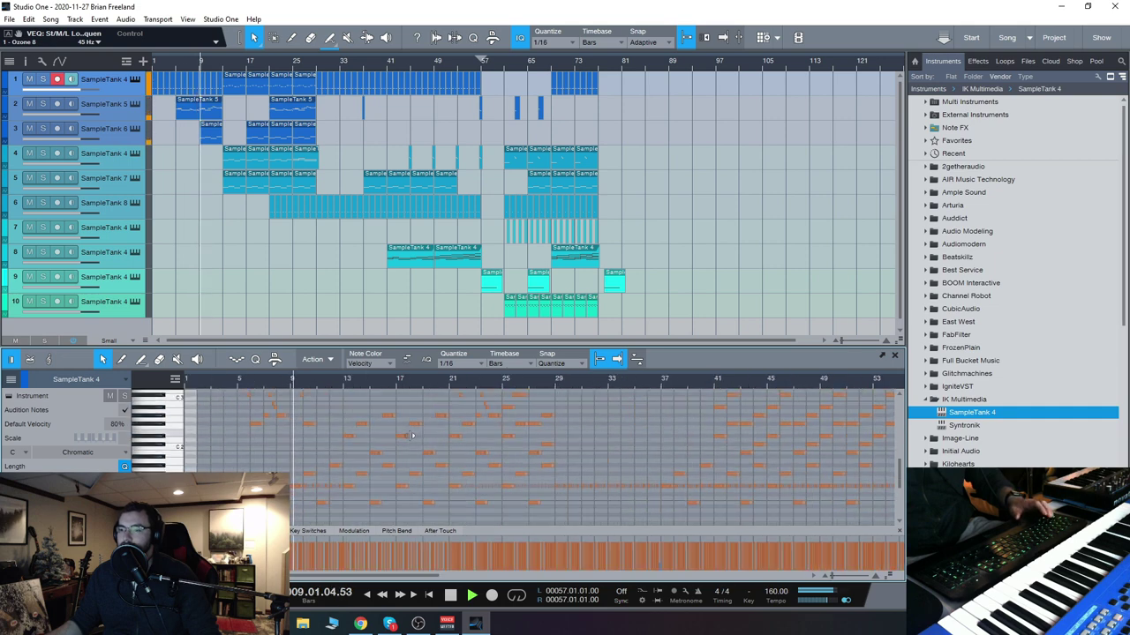
scroll(410, 436, "down", 2)
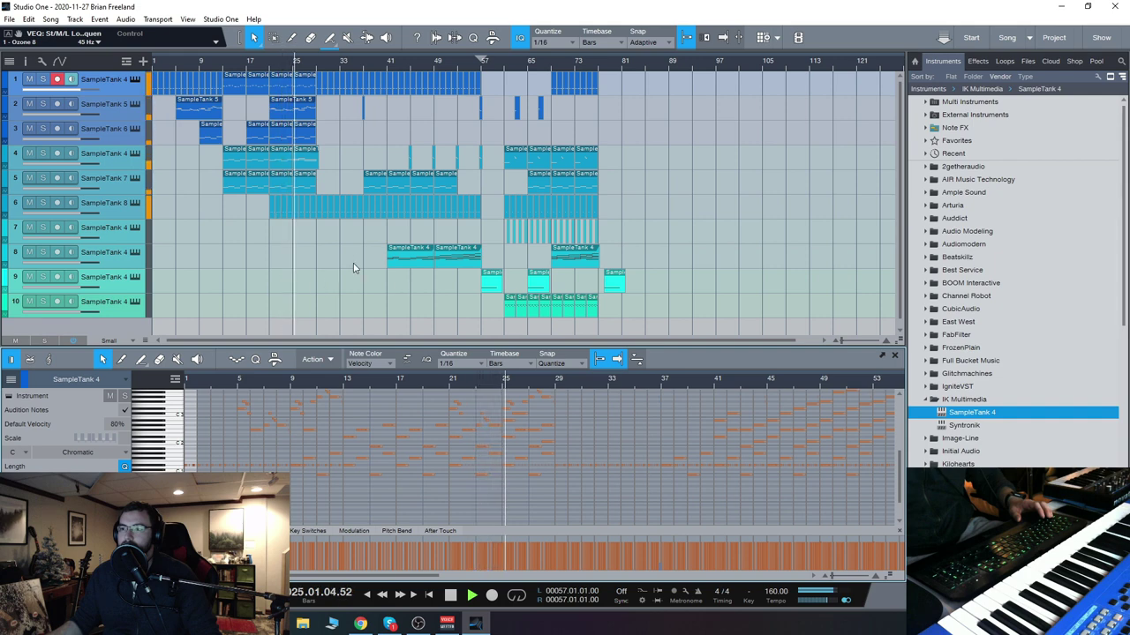
Follow the playback in the arrangement from about bar 25 to bar 47, examining which tracks play in each section.
scroll(353, 256, "up", 1)
scroll(317, 217, "up", 4)
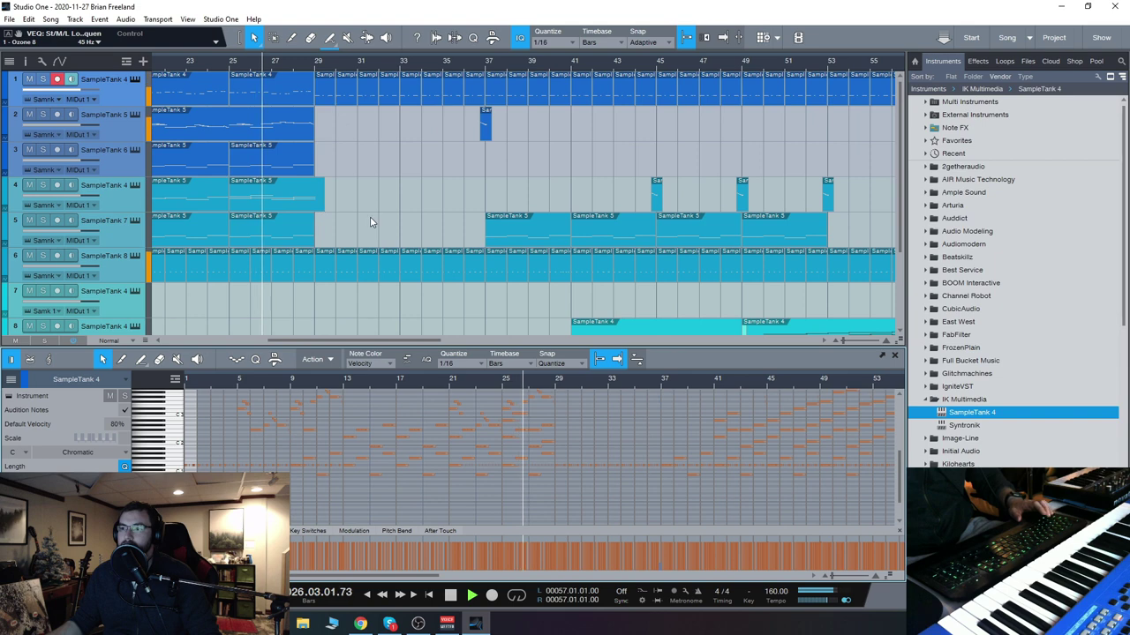
key("shift+w")
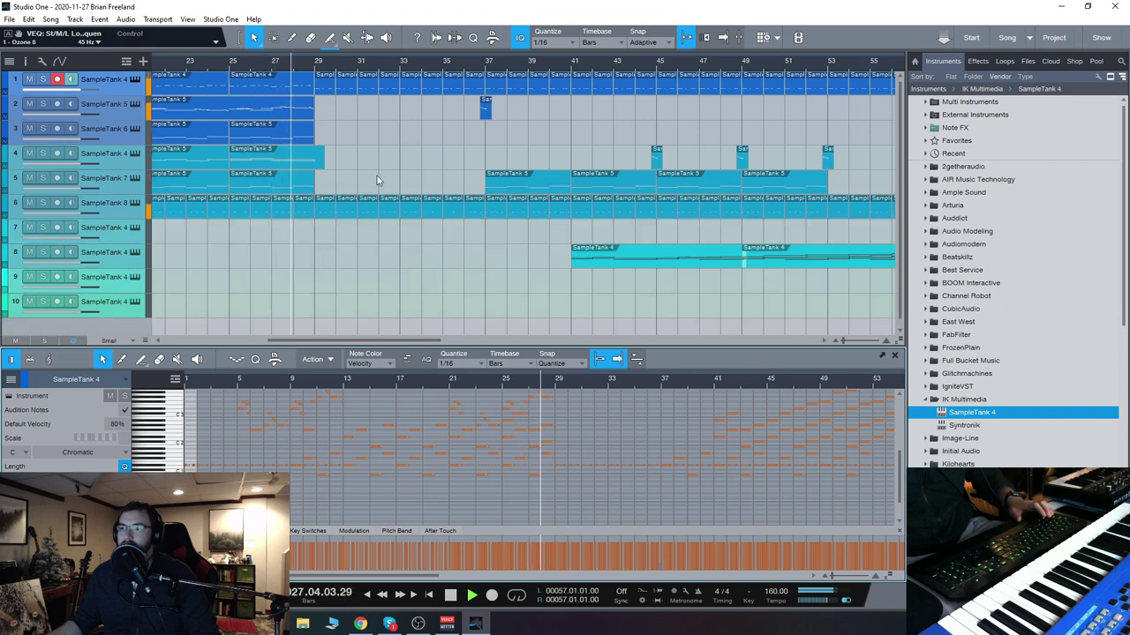
key("shift+e")
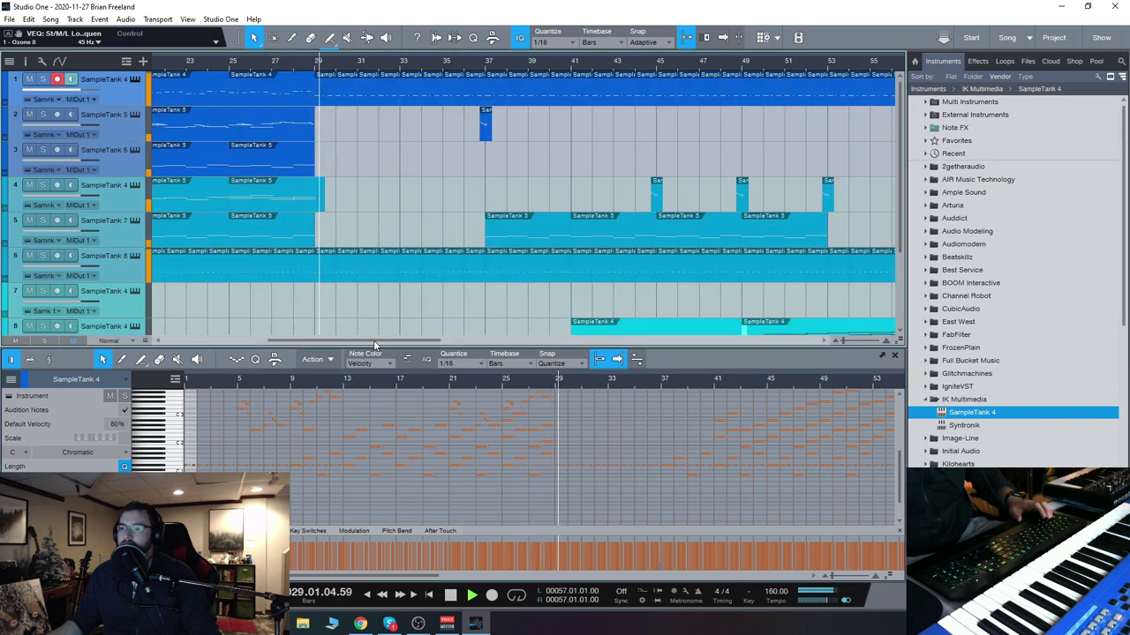
left_click_drag(373, 341, 420, 345)
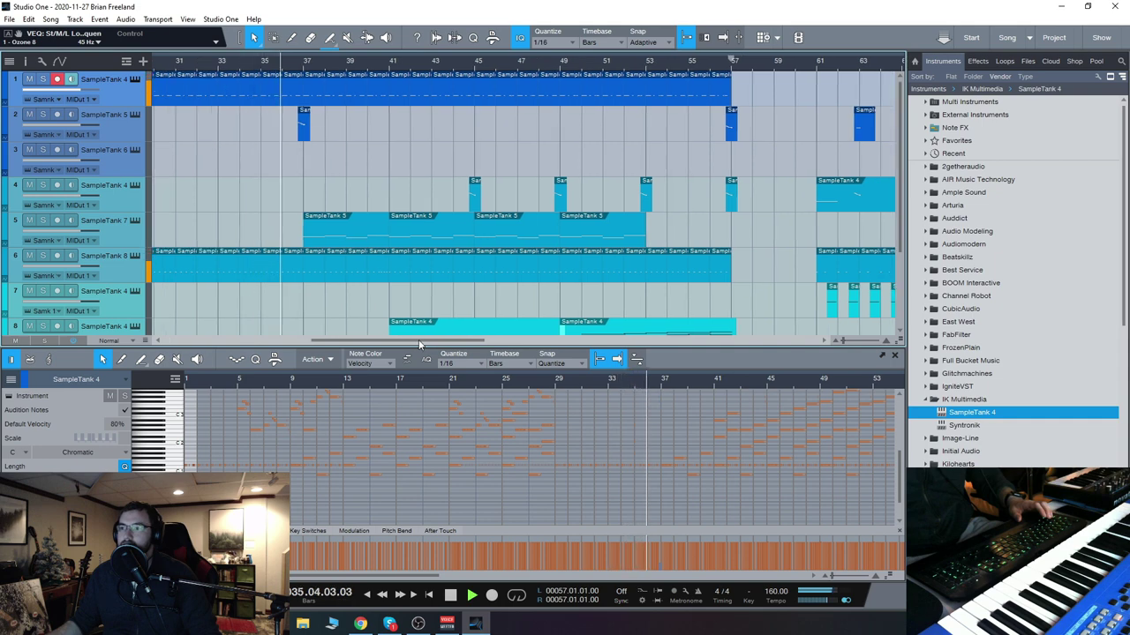
left_click_drag(420, 345, 452, 344)
scroll(432, 311, "down", 1)
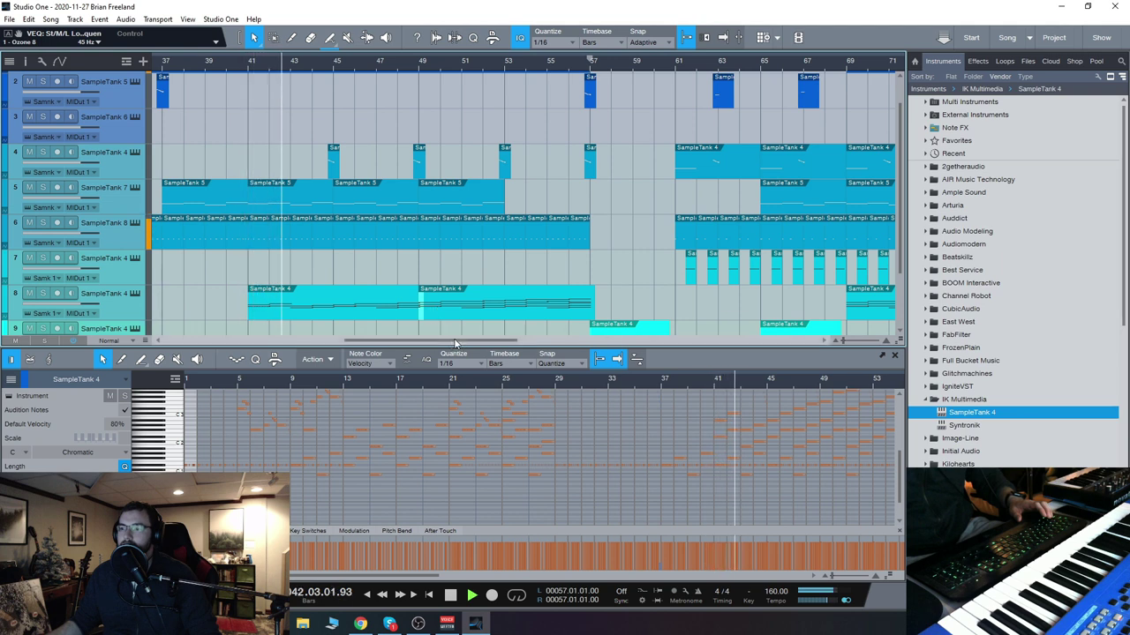
left_click_drag(456, 343, 477, 343)
Copy the SampleTank 5 event at bar 49 on track 5 so the copy fills bars 53 to 57.
scroll(512, 247, "up", 1)
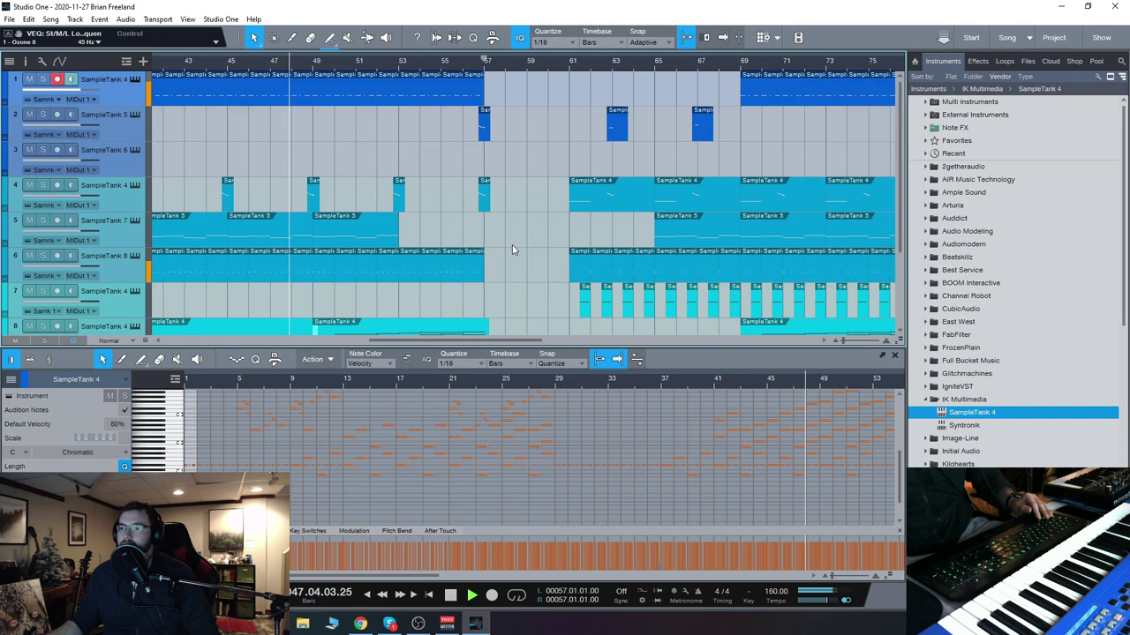
scroll(364, 233, "down", 2)
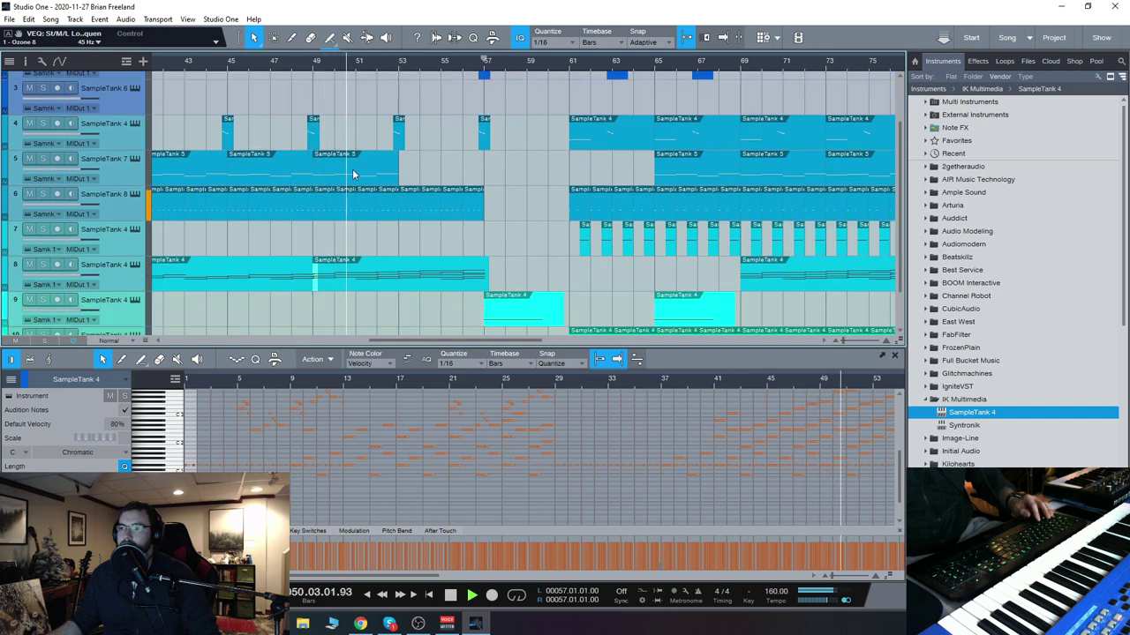
left_click_drag(352, 174, 432, 172)
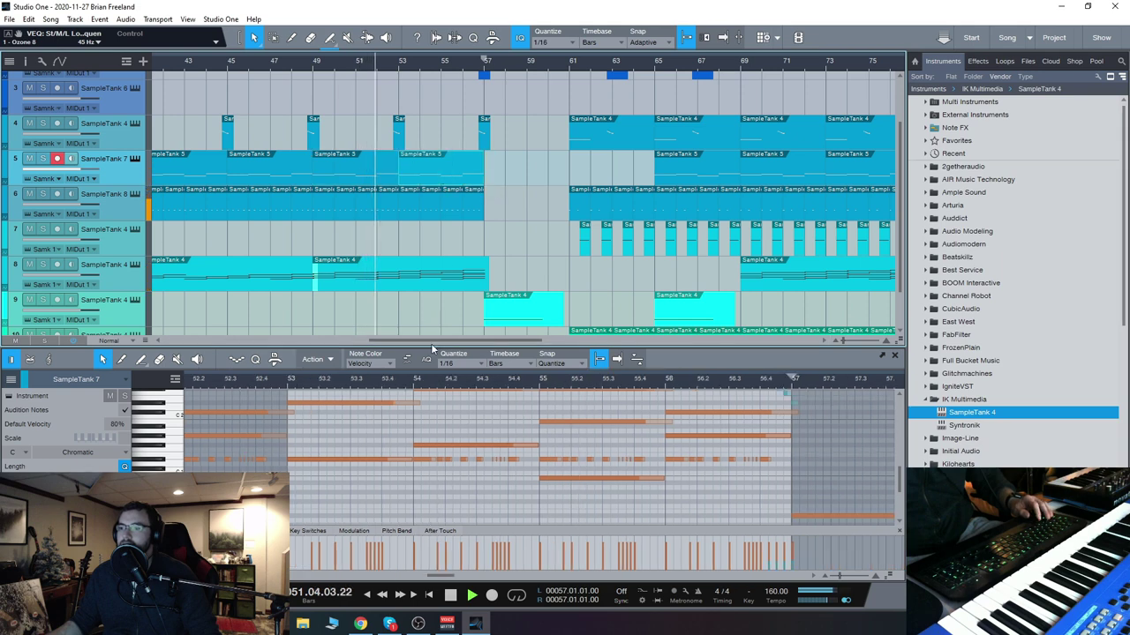
Follow the playback from about bar 51 to bar 66, examining how tracks 4 to 10 are layered in the arrangement.
left_click_drag(431, 343, 471, 338)
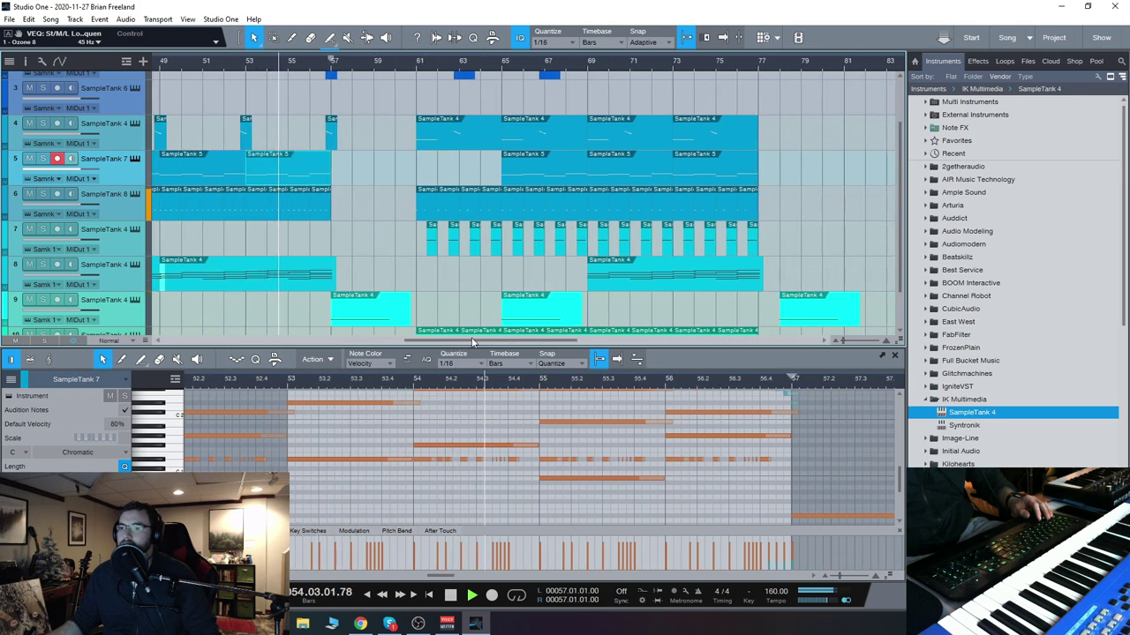
scroll(352, 223, "down", 1)
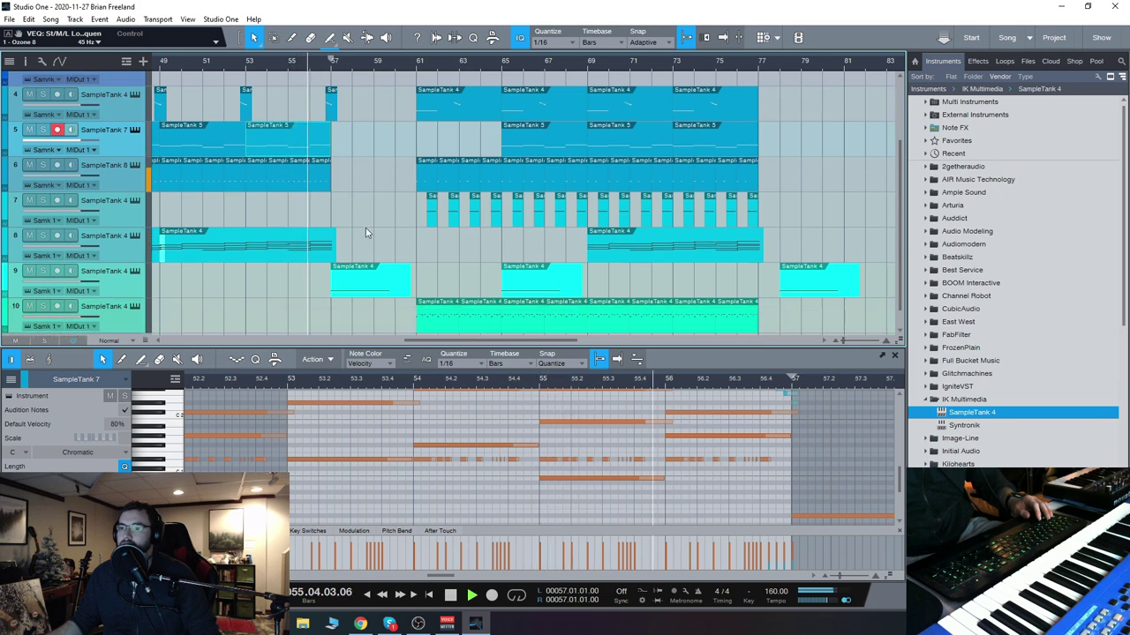
left_click_drag(426, 341, 458, 337)
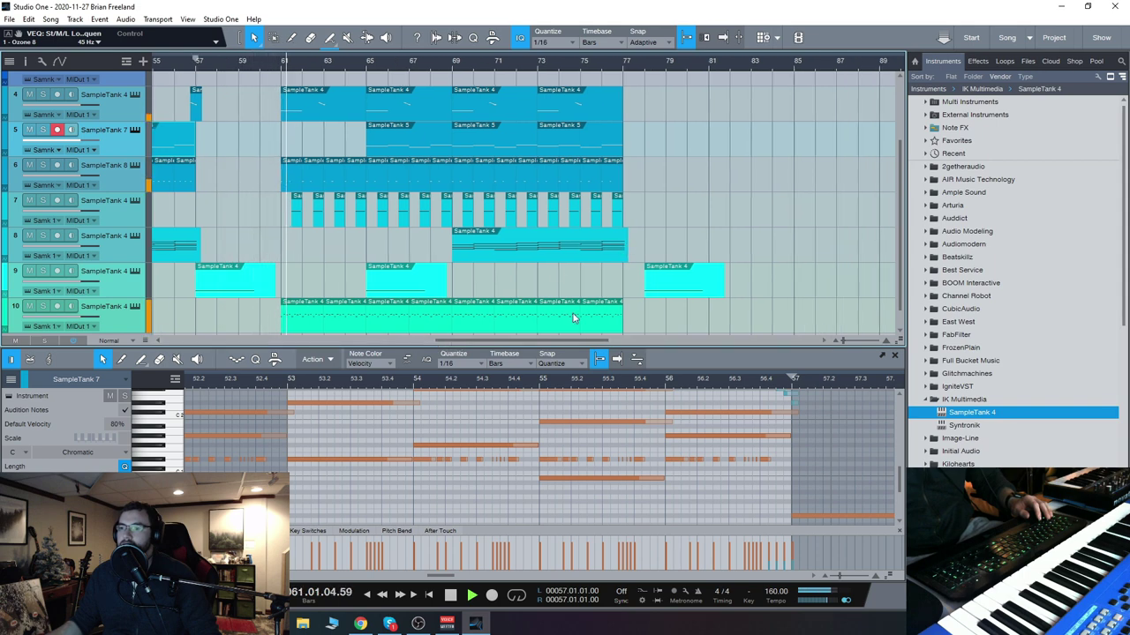
left_click_drag(552, 339, 564, 343)
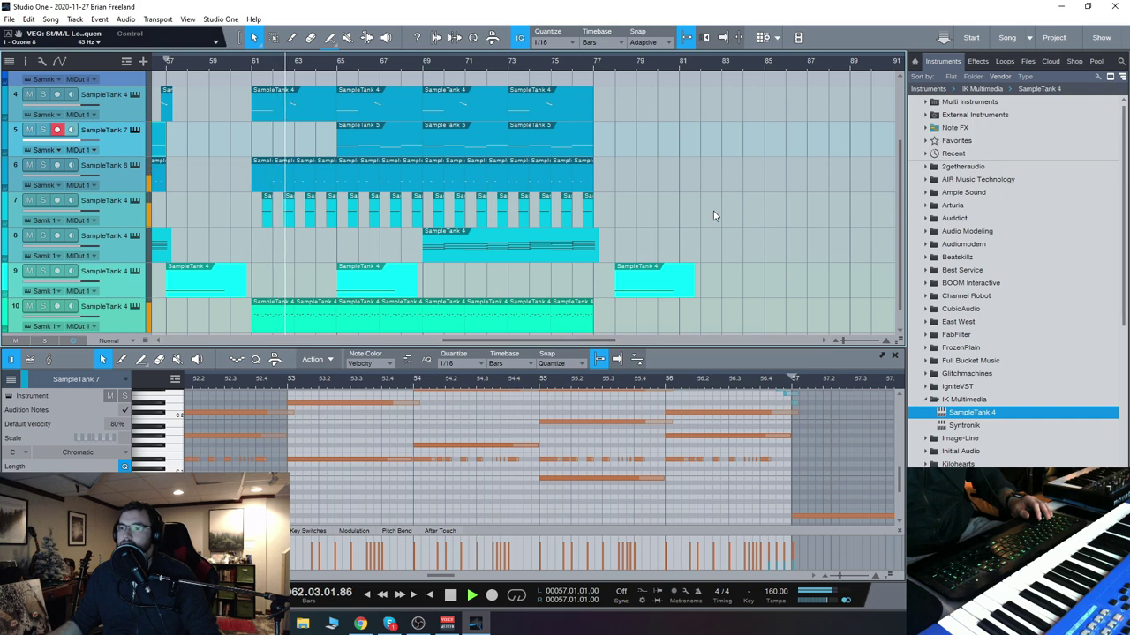
scroll(713, 215, "down", 1)
scroll(714, 215, "up", 1)
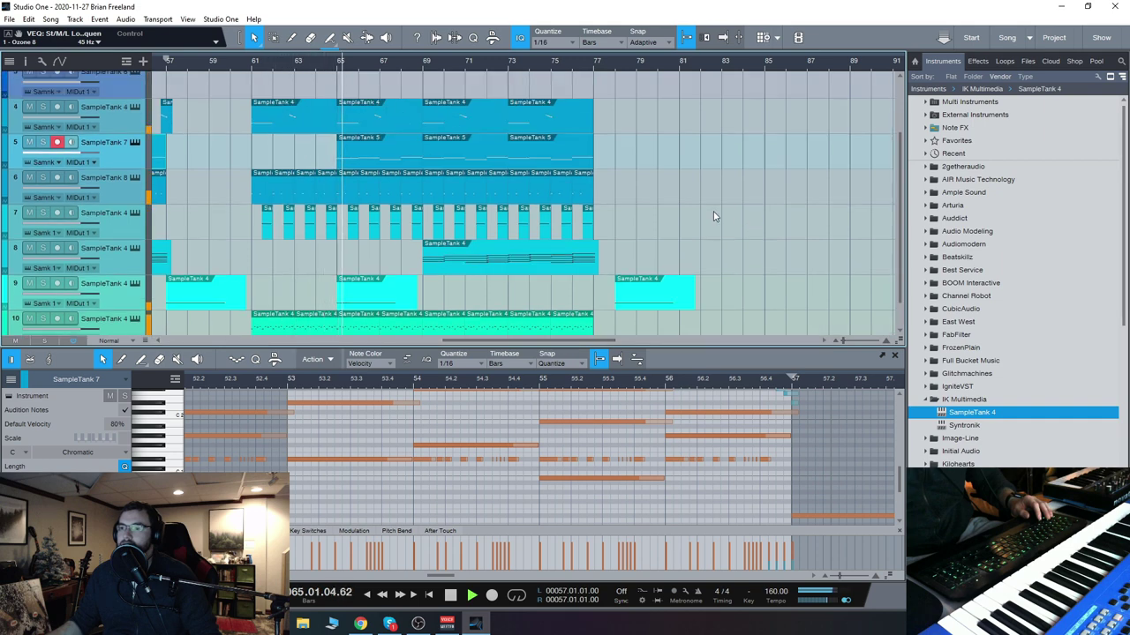
scroll(715, 216, "down", 1)
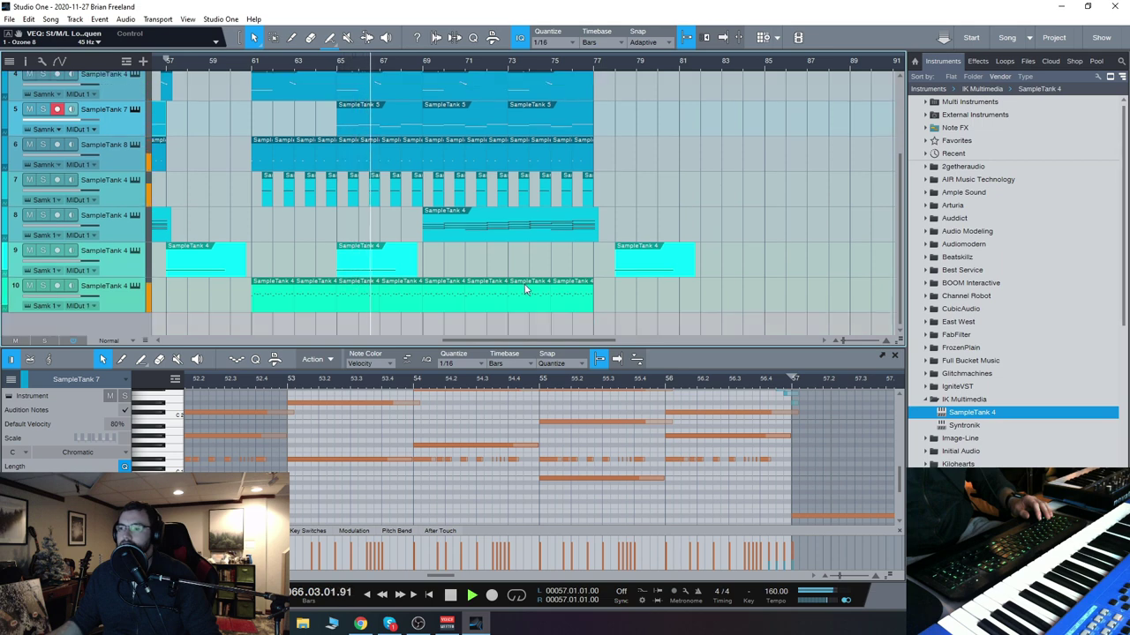
Examine the notes of the song's final section in the note editor during playback and stop the transport at the end.
left_click_drag(438, 575, 474, 579)
scroll(491, 431, "down", 2)
key("w")
key("w")
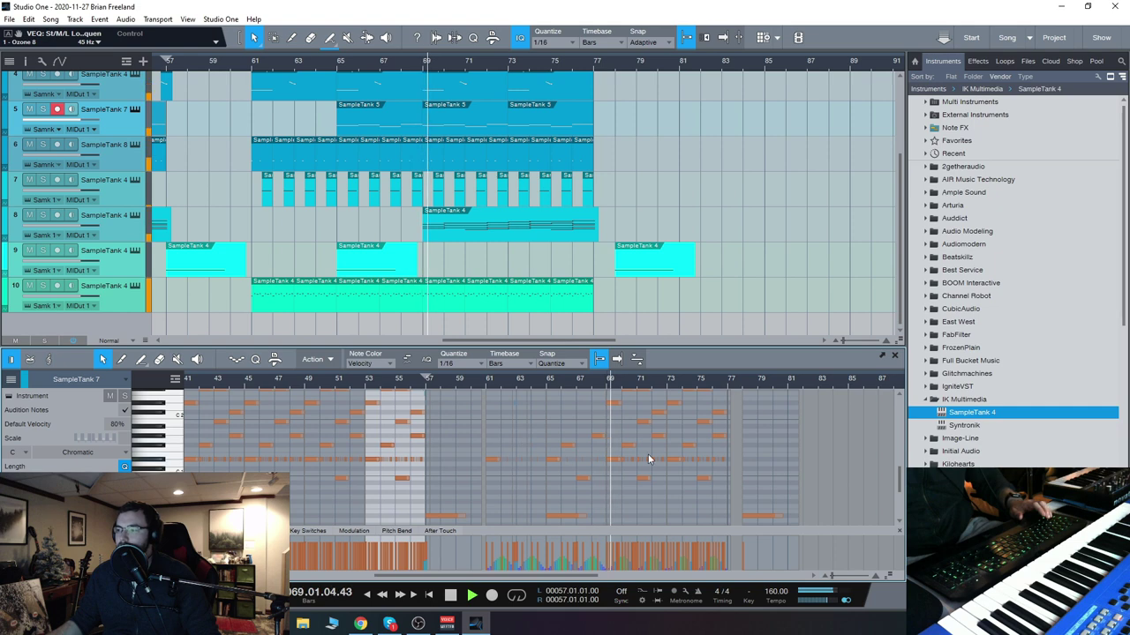
key("e")
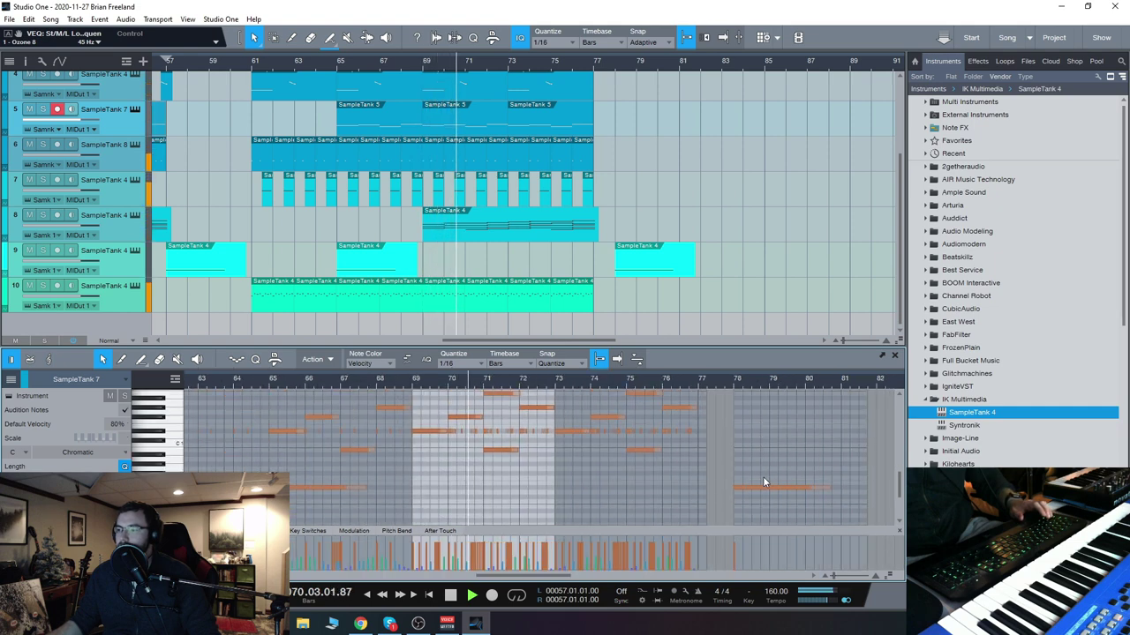
scroll(764, 481, "up", 3)
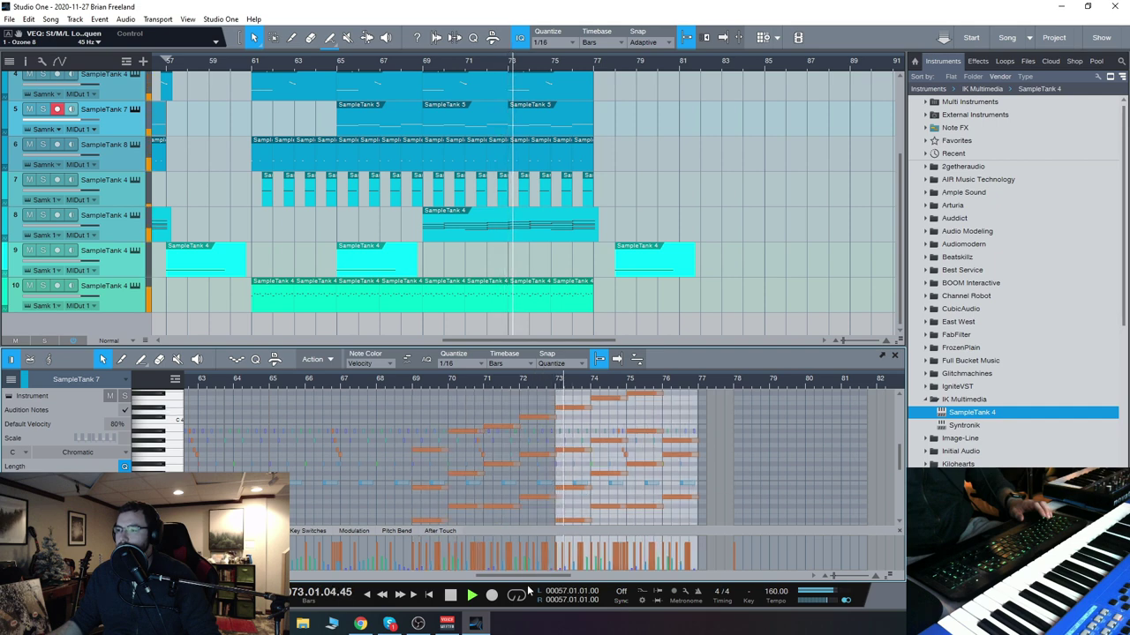
left_click_drag(510, 578, 540, 583)
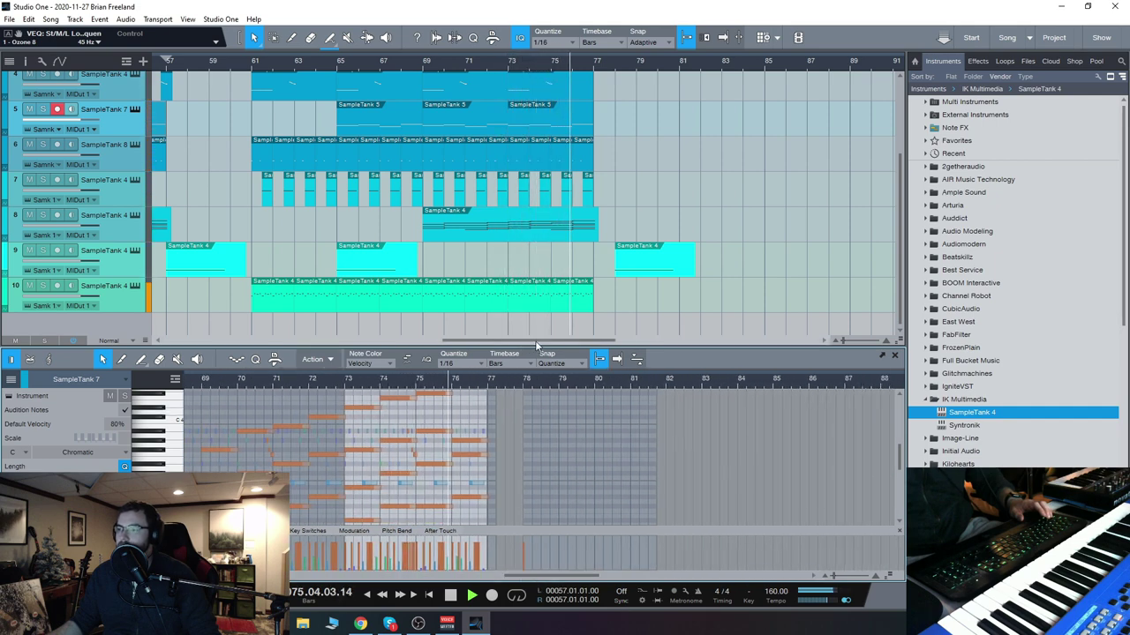
left_click(450, 597)
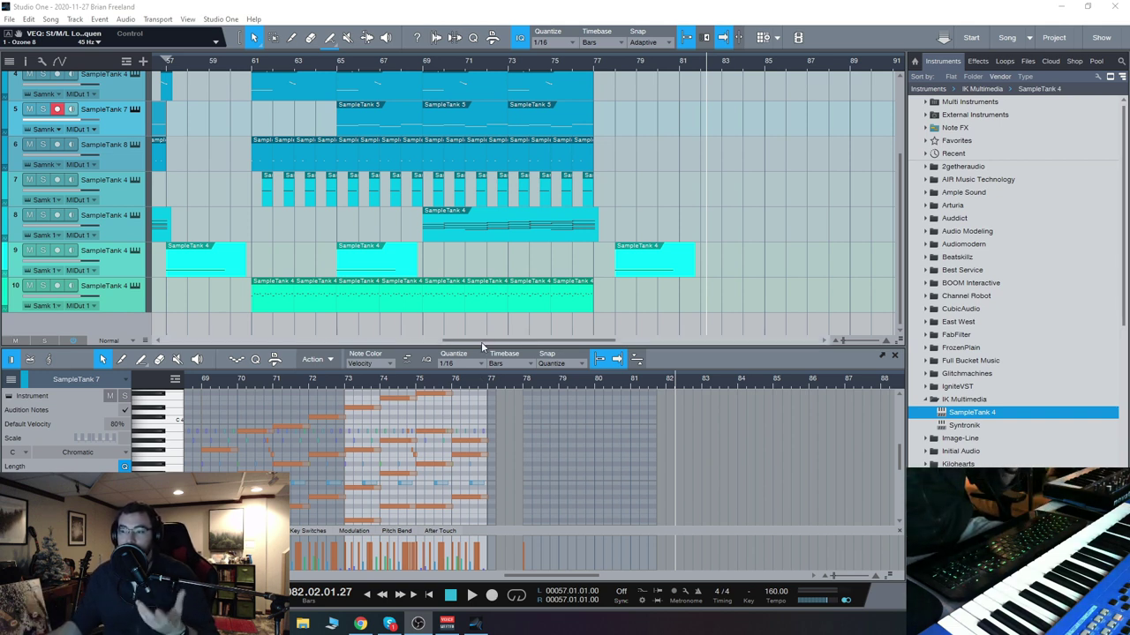
Select track 1, the first SampleTank 4 track, and solo it.
left_click_drag(495, 340, 161, 351)
scroll(389, 185, "up", 3)
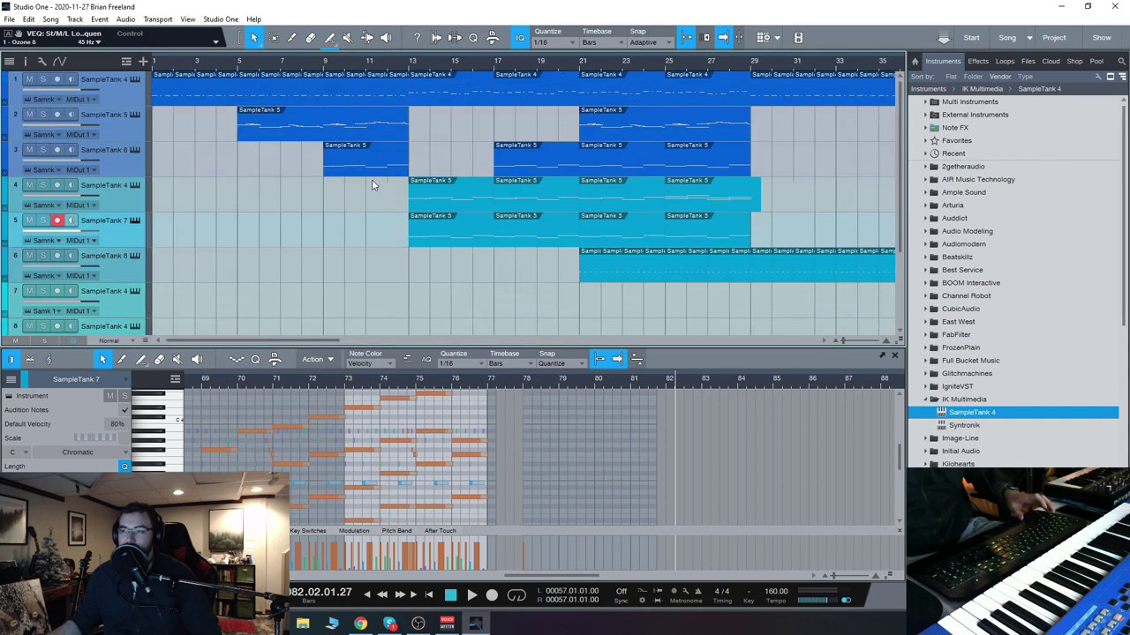
left_click(124, 99)
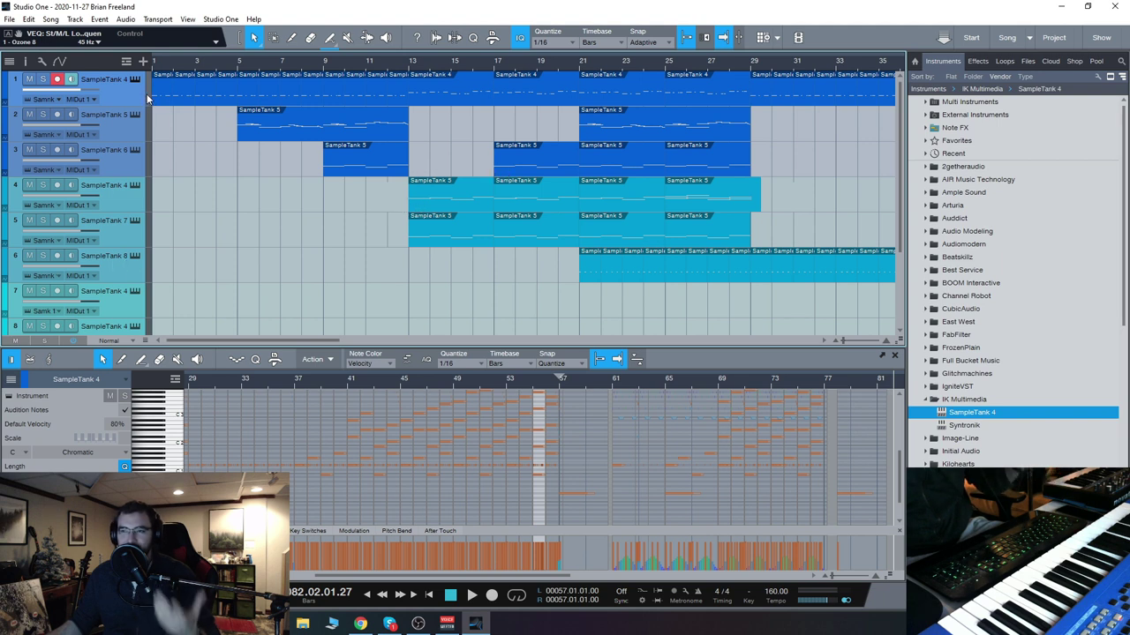
left_click(44, 79)
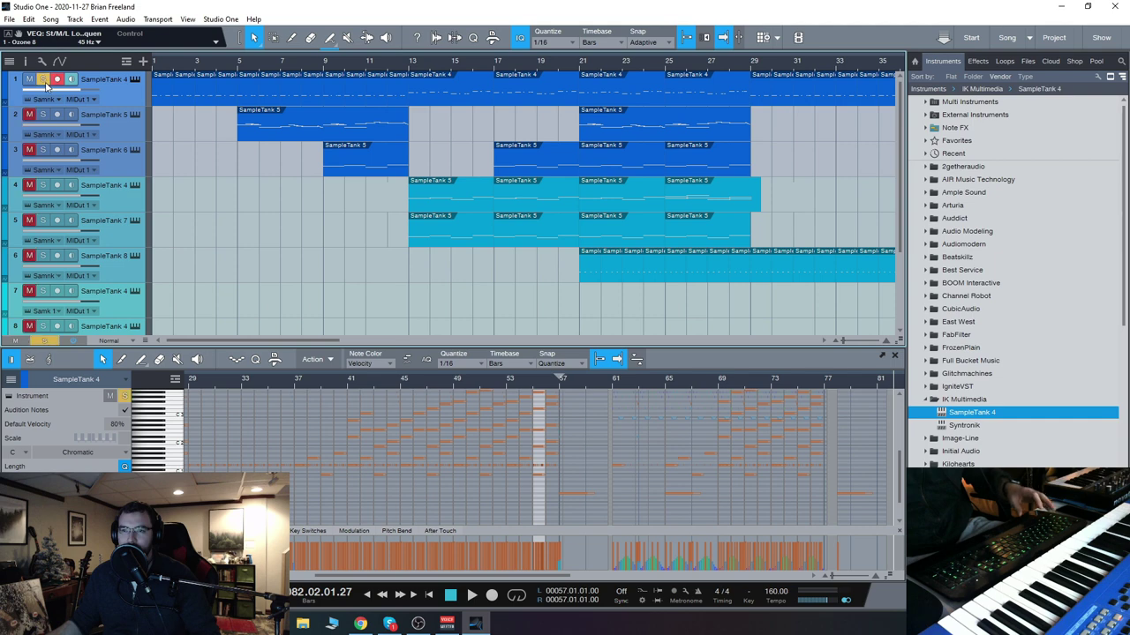
Select Syntronik among the IK Multimedia instruments and add the Arpeggio category to the filter in track 1's SampleTank 4.
left_click(135, 79)
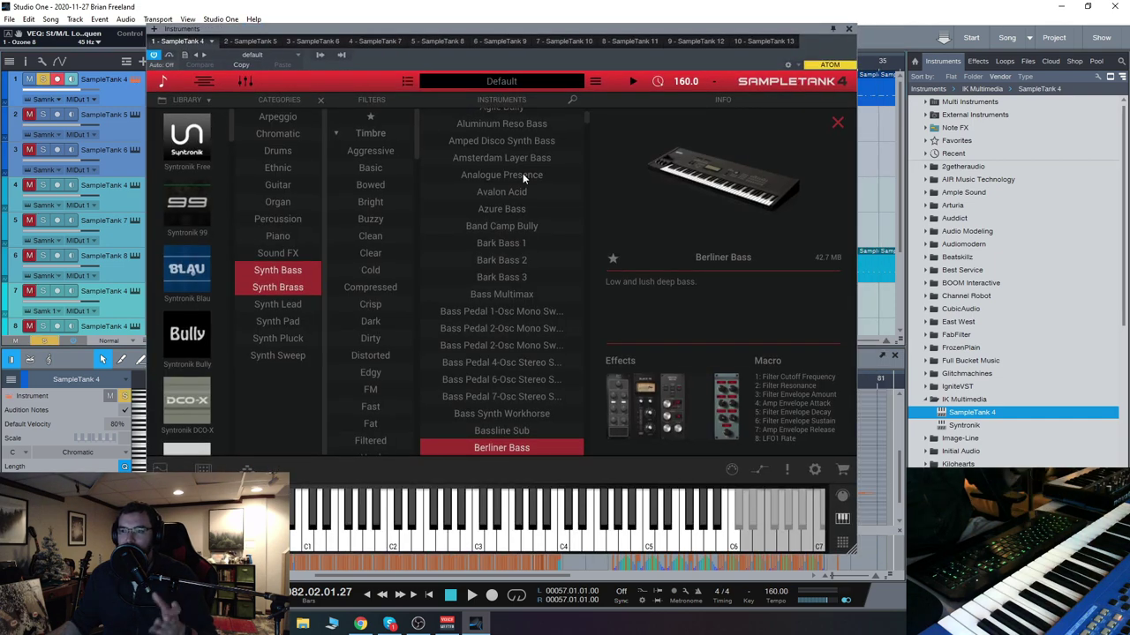
left_click(963, 426)
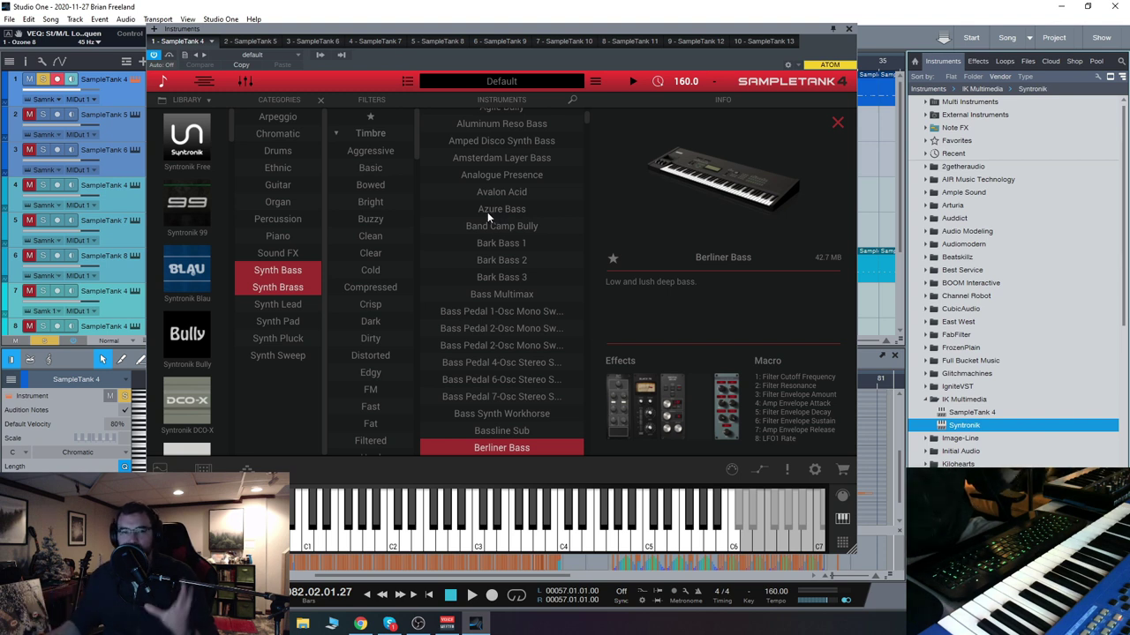
left_click(277, 117)
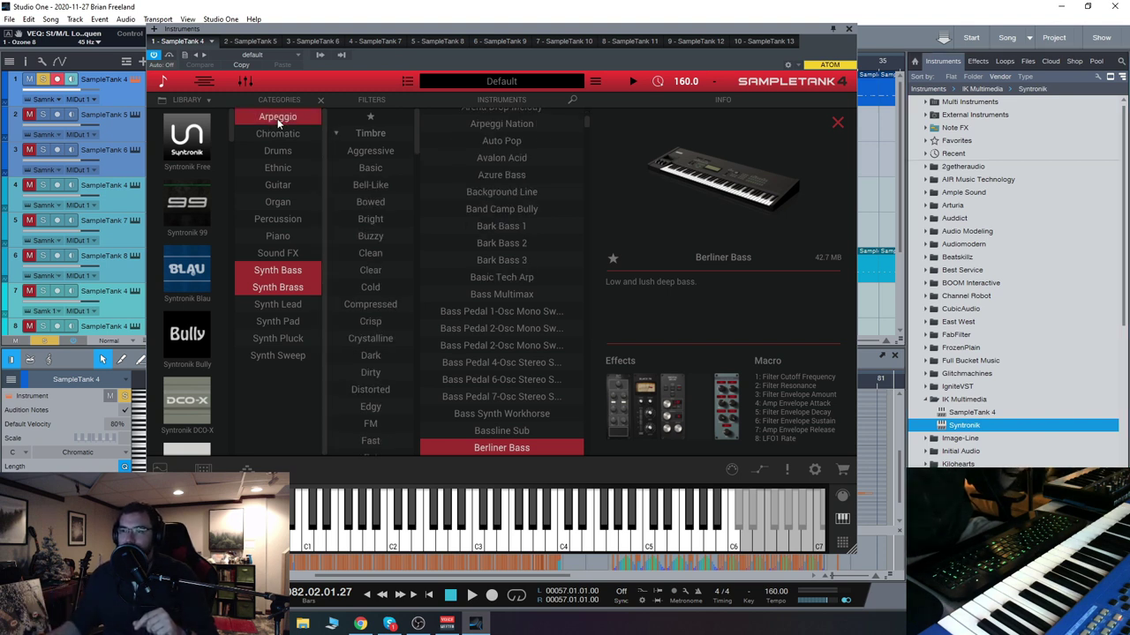
Look through the instruments of the Syntronik 99, Syntronik Blau and Syntronik Bully libraries in turn in track 1's SampleTank 4.
left_click_drag(488, 35, 509, 32)
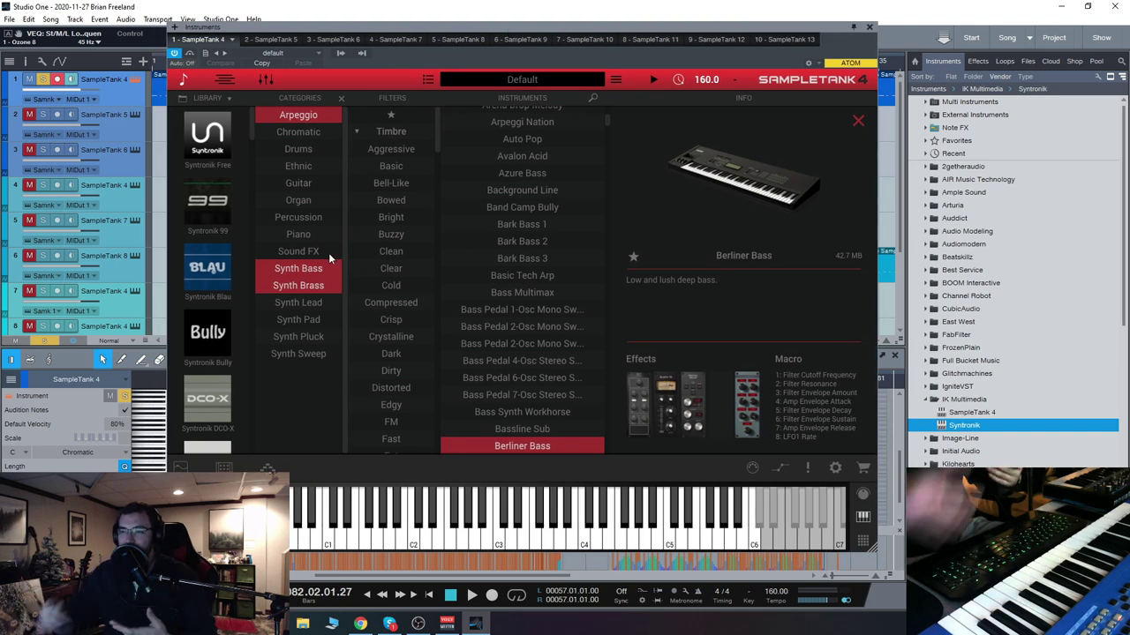
left_click(219, 211)
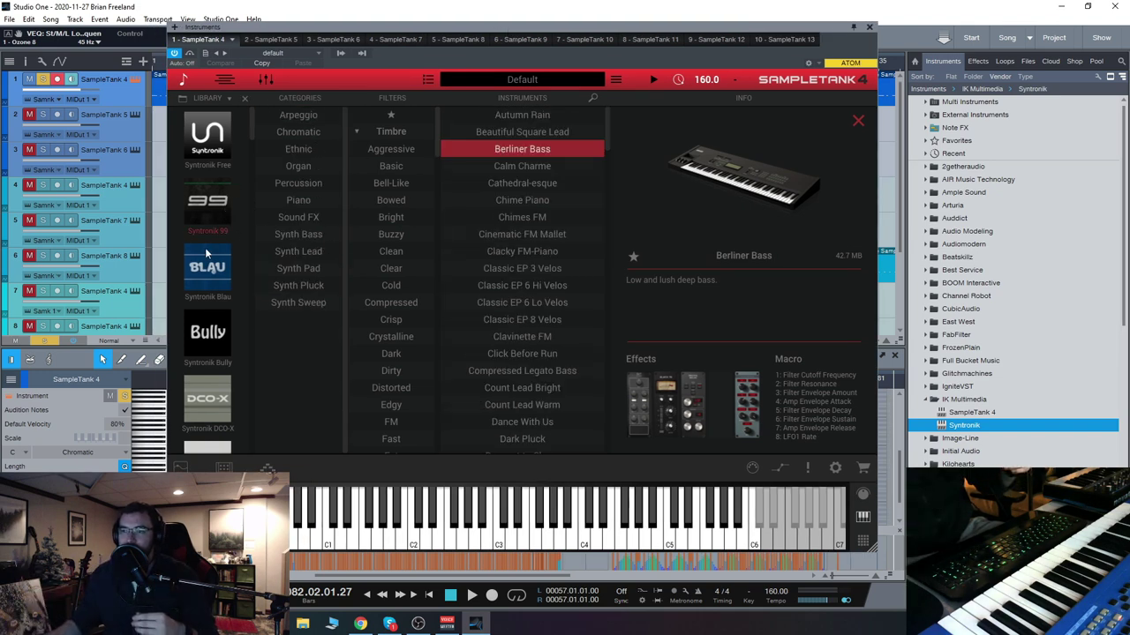
left_click(216, 269)
left_click(220, 211)
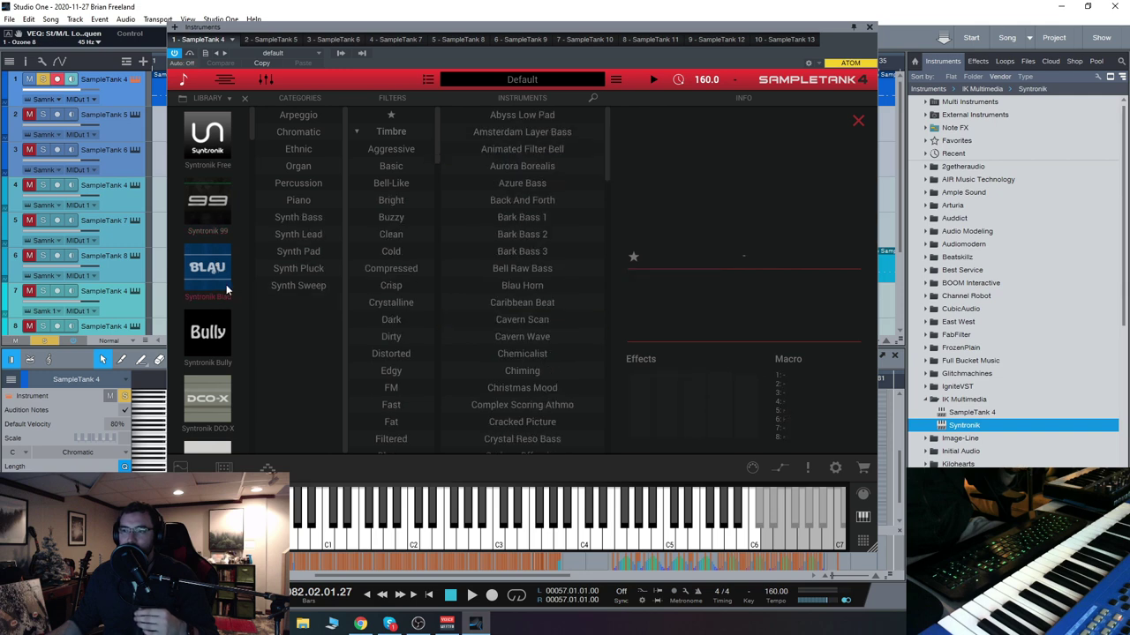
left_click(240, 333)
left_click(230, 288)
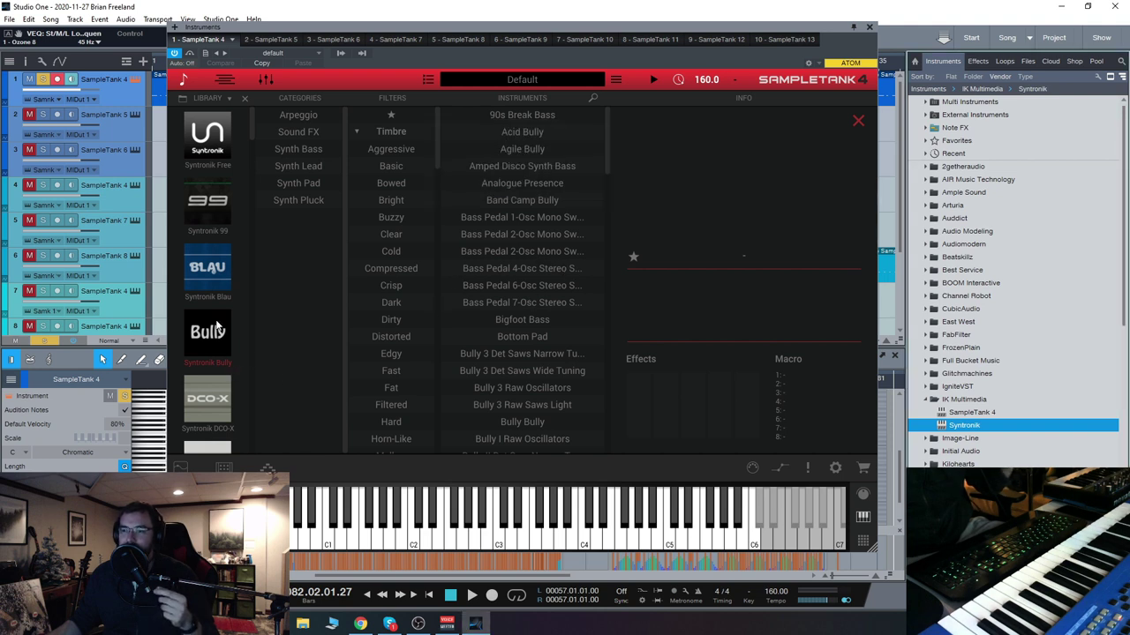
Combine Syntronik Bully with the Syntronik Free and Syntronik 99 libraries in the instrument browser, then clear the library filter.
scroll(217, 344, "down", 3)
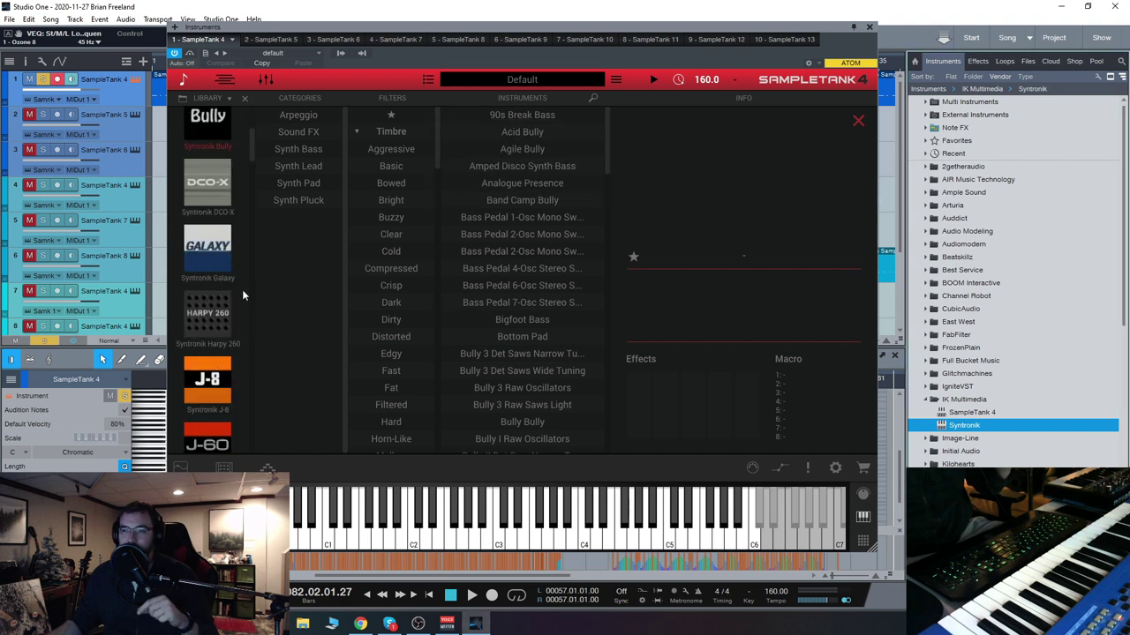
scroll(233, 296, "up", 3)
left_click(215, 138)
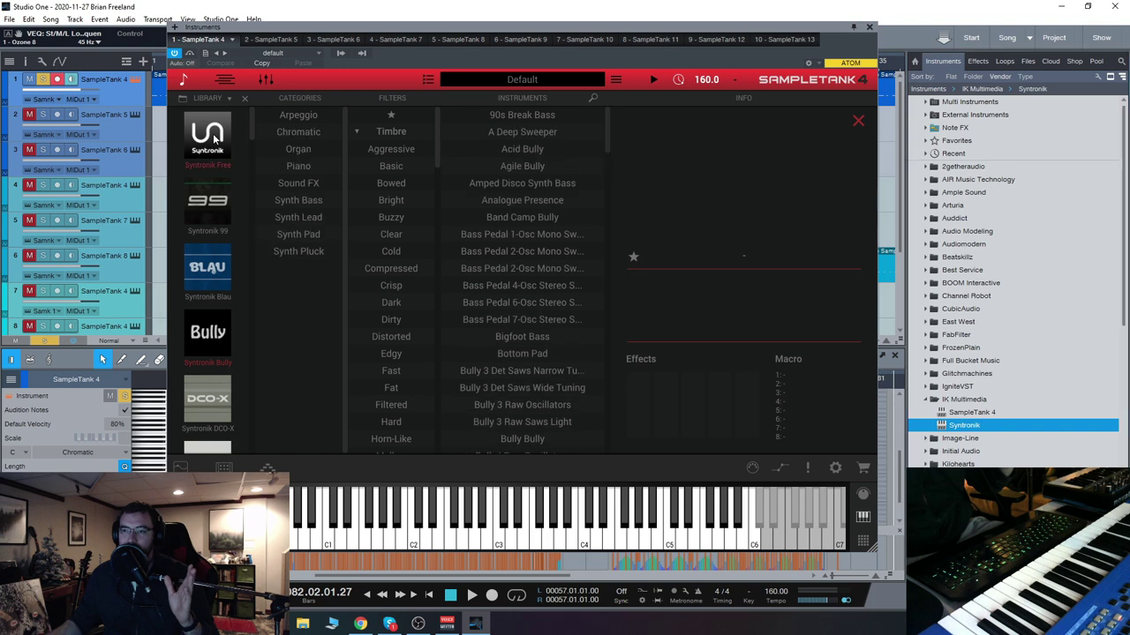
left_click(221, 215)
scroll(219, 231, "down", 10)
scroll(221, 237, "up", 10)
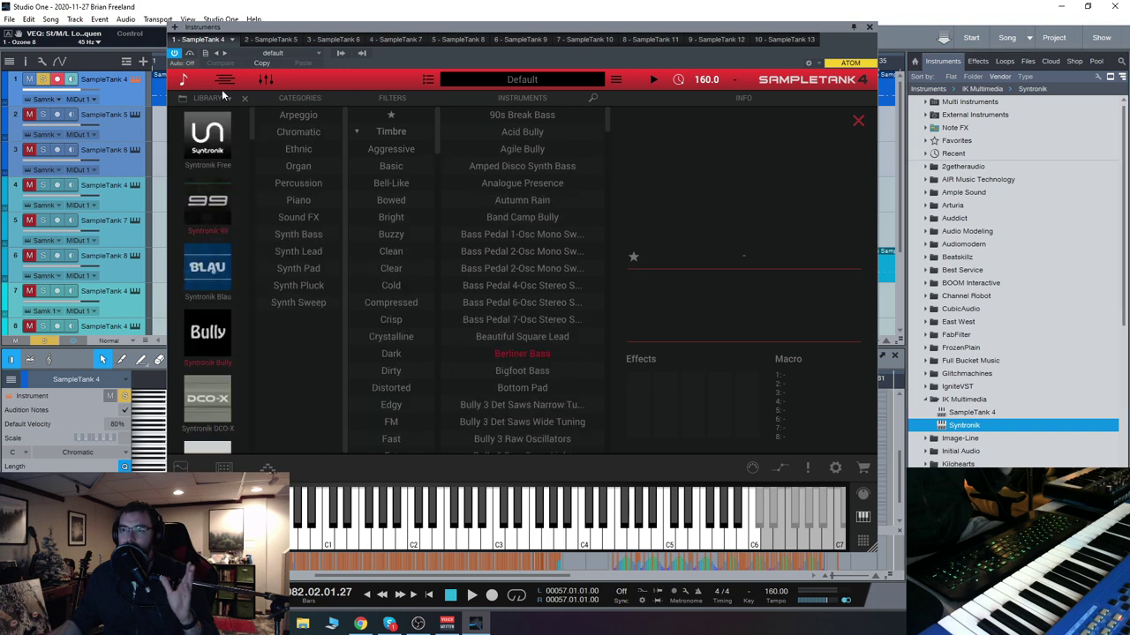
left_click(246, 100)
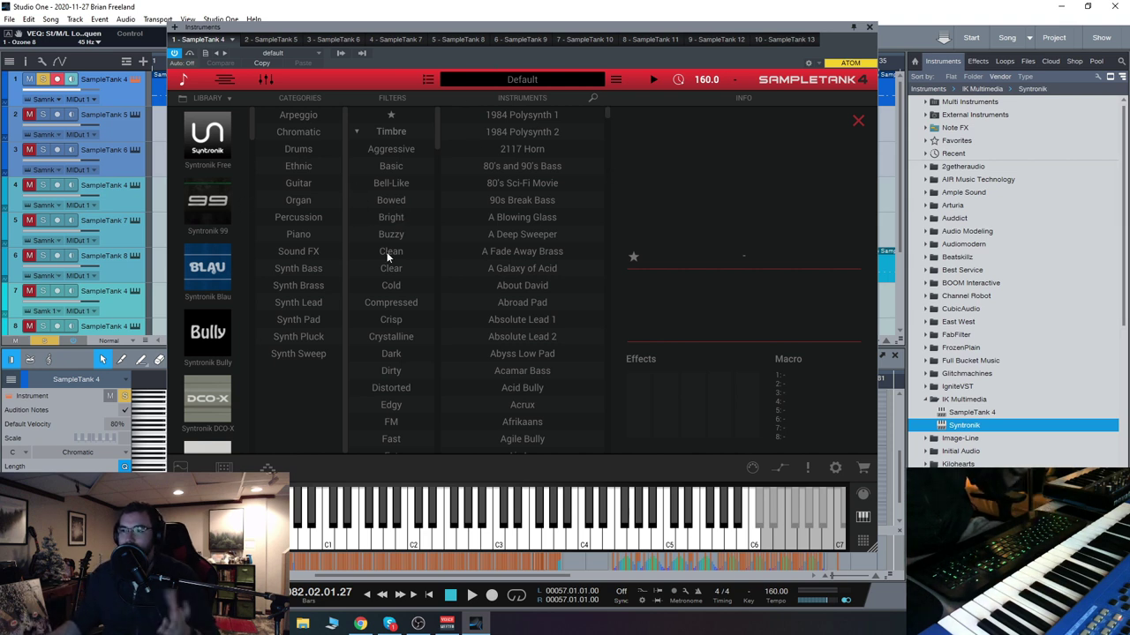
Look through the Timbre, Style, Mood and Music Genre filter groups and browse the instruments tagged Ambient.
left_click(357, 132)
left_click(361, 147)
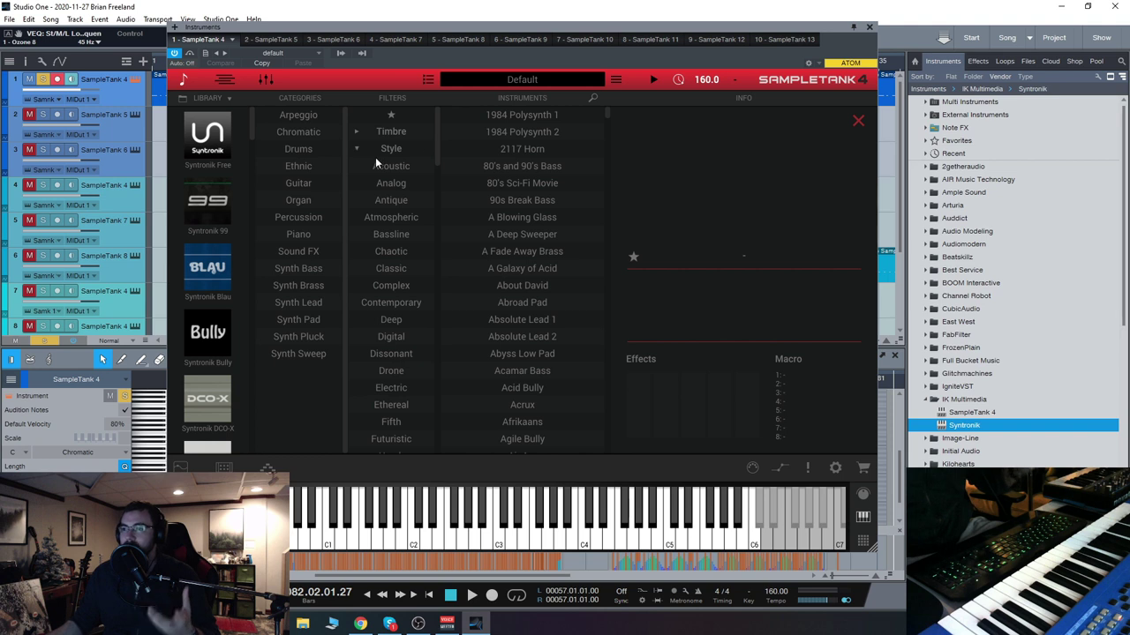
left_click(358, 147)
left_click(355, 165)
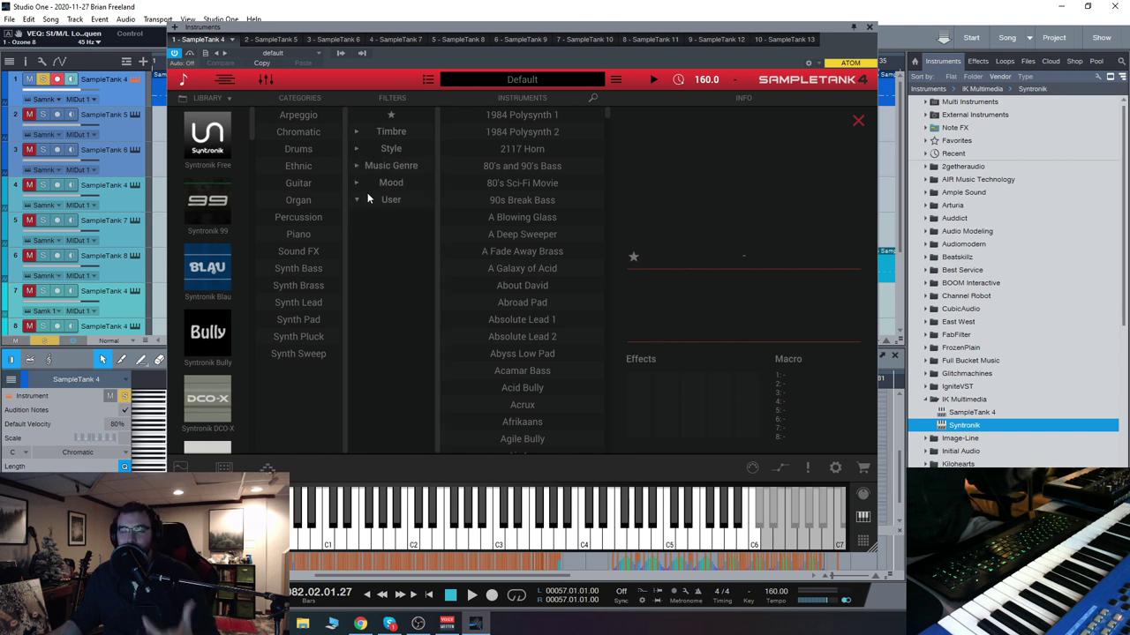
left_click(358, 183)
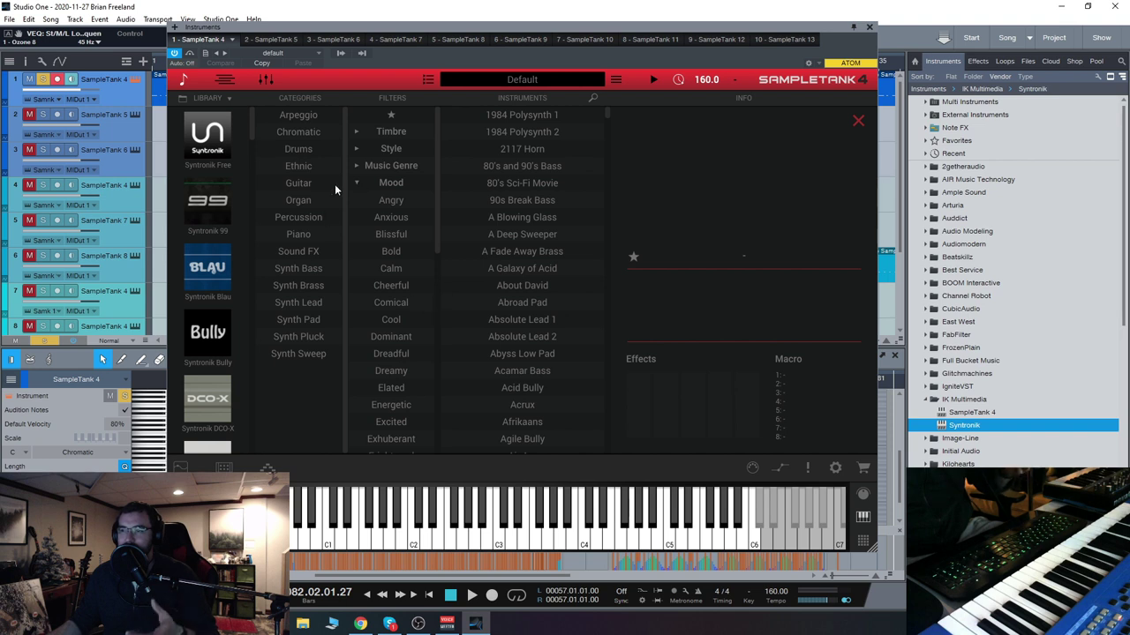
left_click(358, 183)
left_click(354, 166)
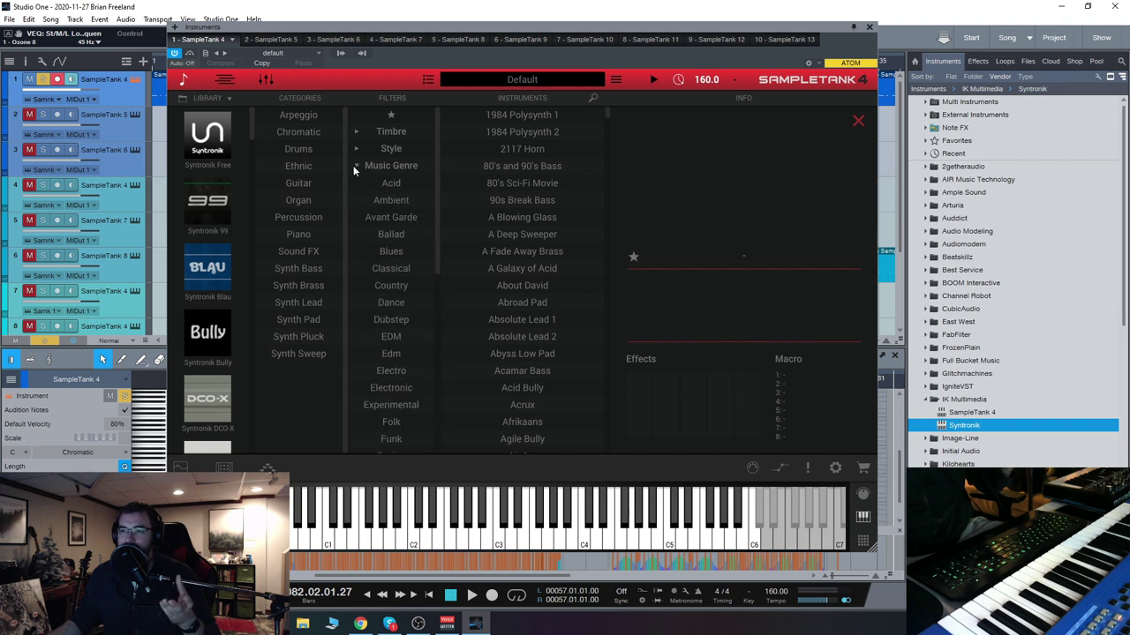
left_click(391, 202)
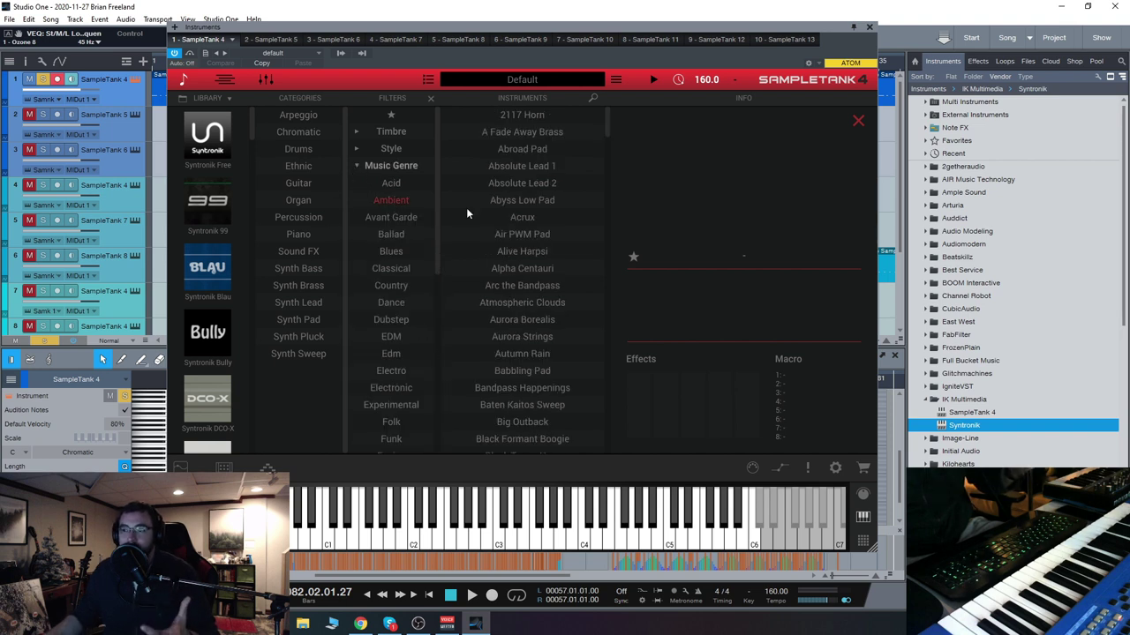
scroll(559, 249, "down", 10)
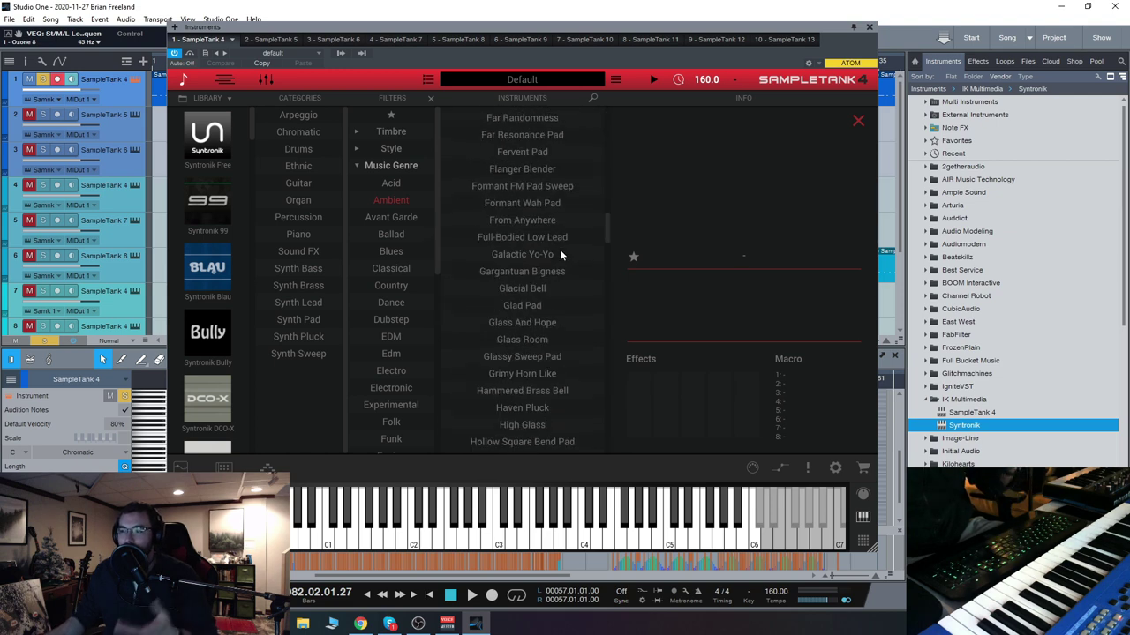
View Sam's Metal Guitar in the Guitar category, then add the Synth Bass category and browse its instruments.
left_click(300, 184)
left_click(526, 114)
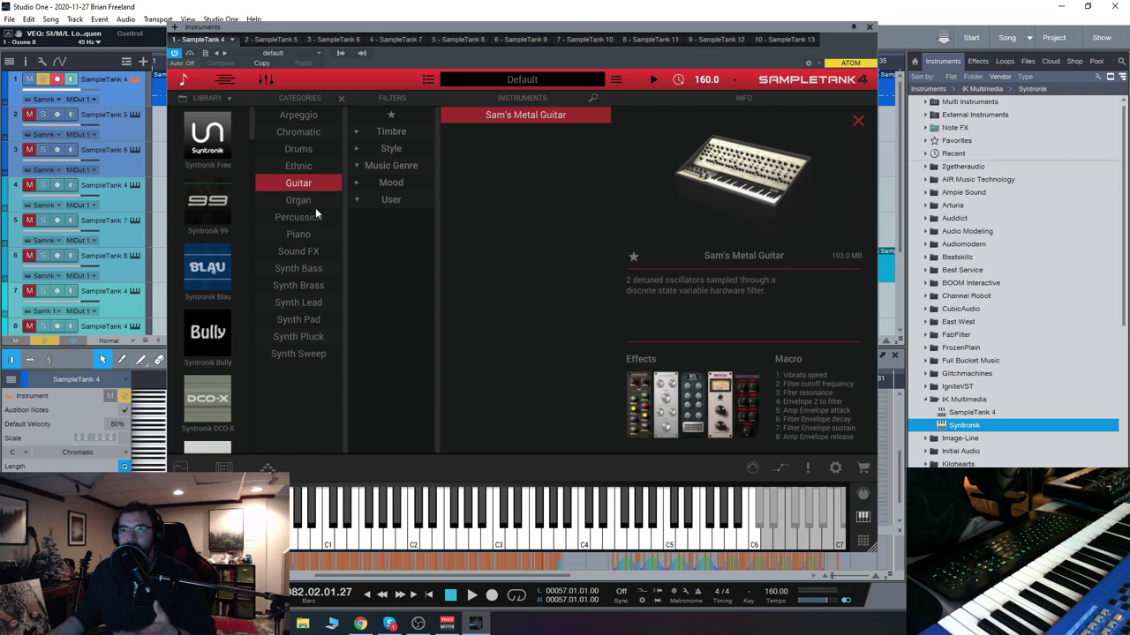
left_click(300, 269)
scroll(530, 225, "down", 8)
scroll(544, 234, "up", 1)
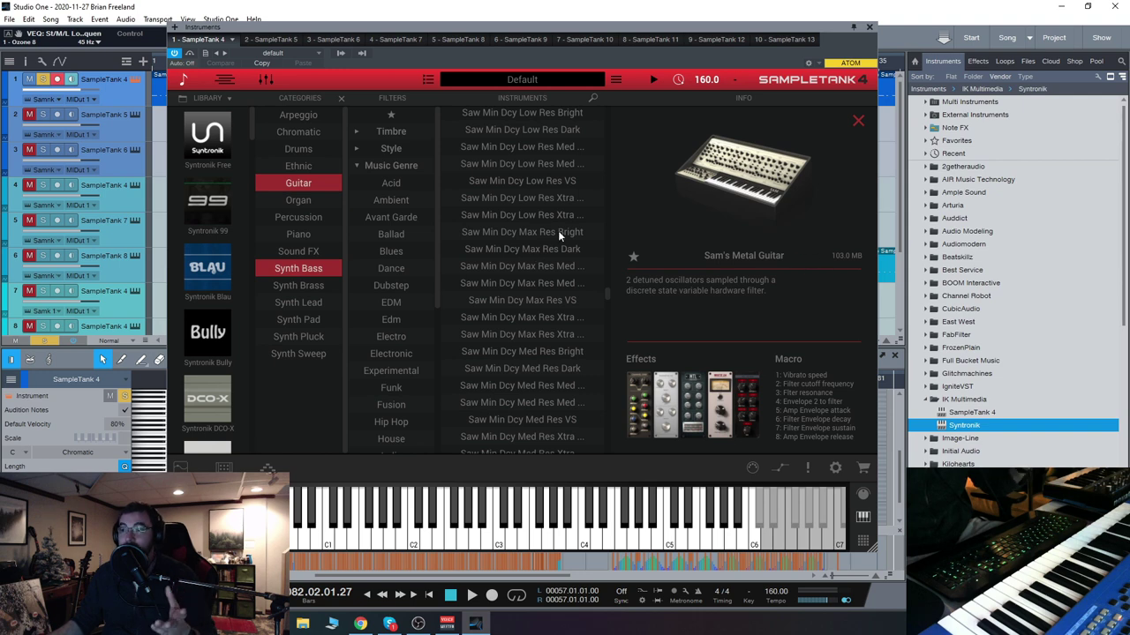
left_click_drag(605, 293, 589, 109)
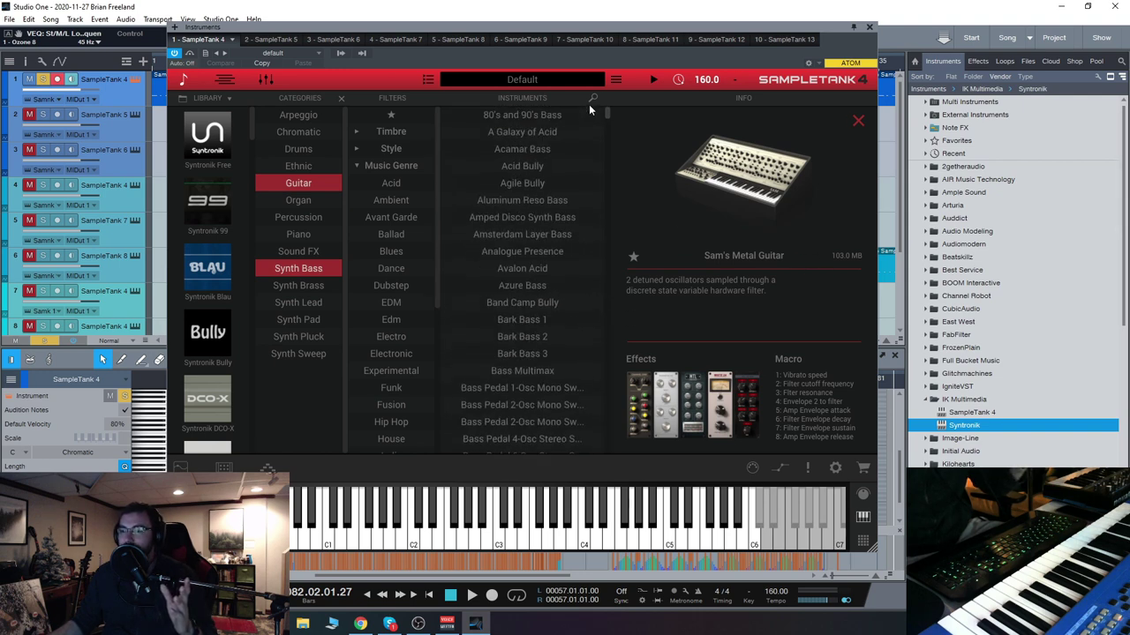
Clear the Synth Bass and Guitar category filters and close track 1's instrument window.
left_click(311, 270)
left_click(300, 186)
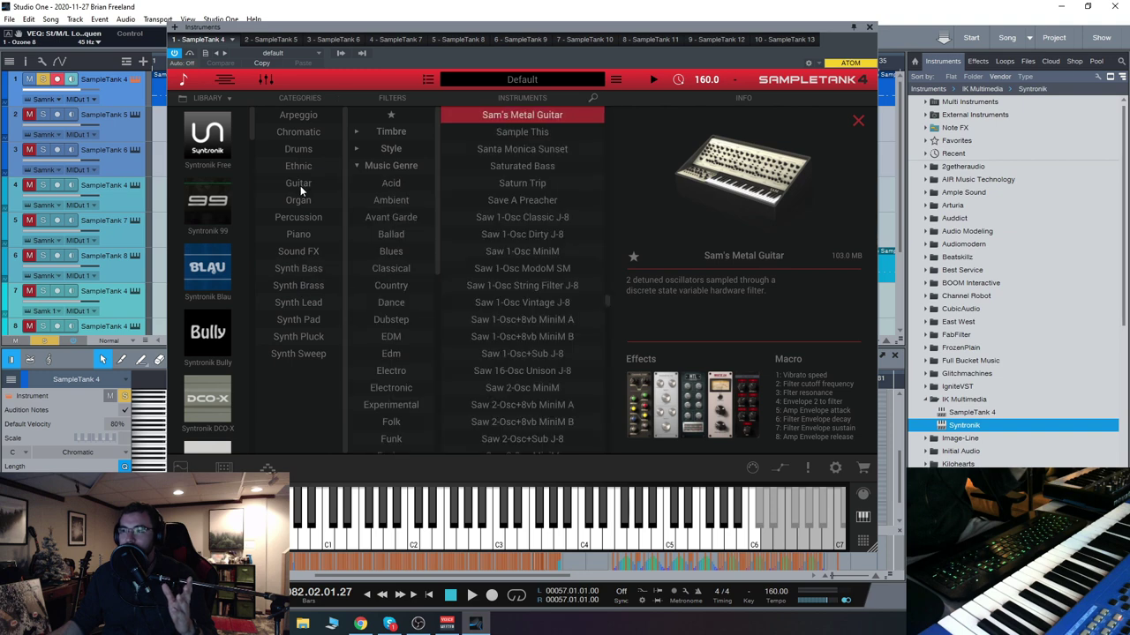
left_click(306, 270)
key("Escape")
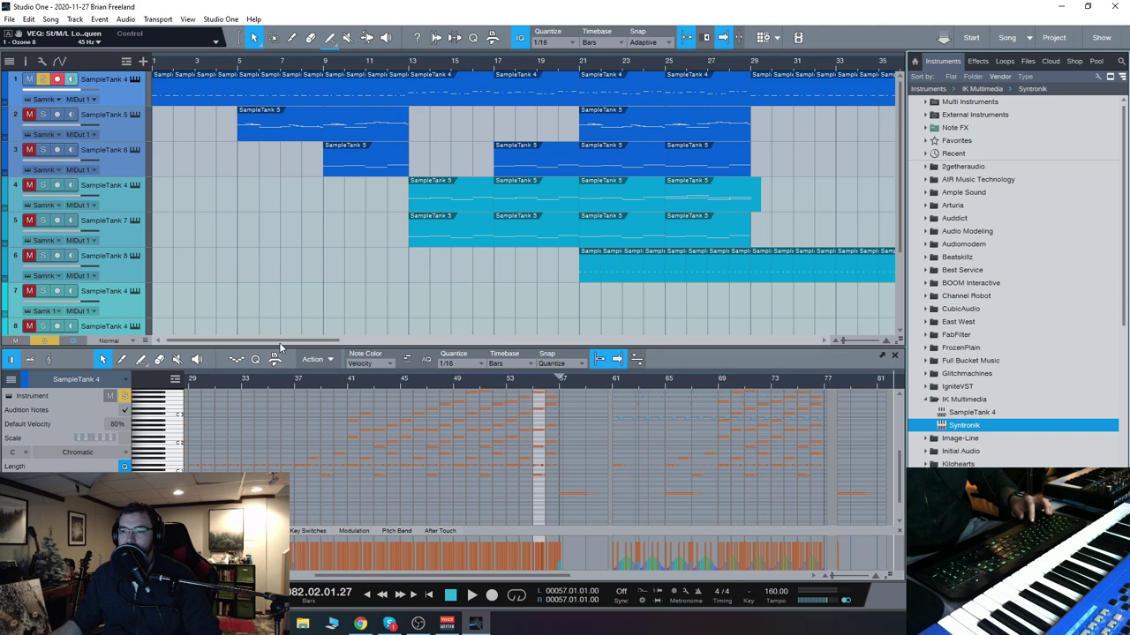
Reopen track 1's SampleTank 4, check which instrument is loaded in its first part, and close it again.
left_click(135, 81)
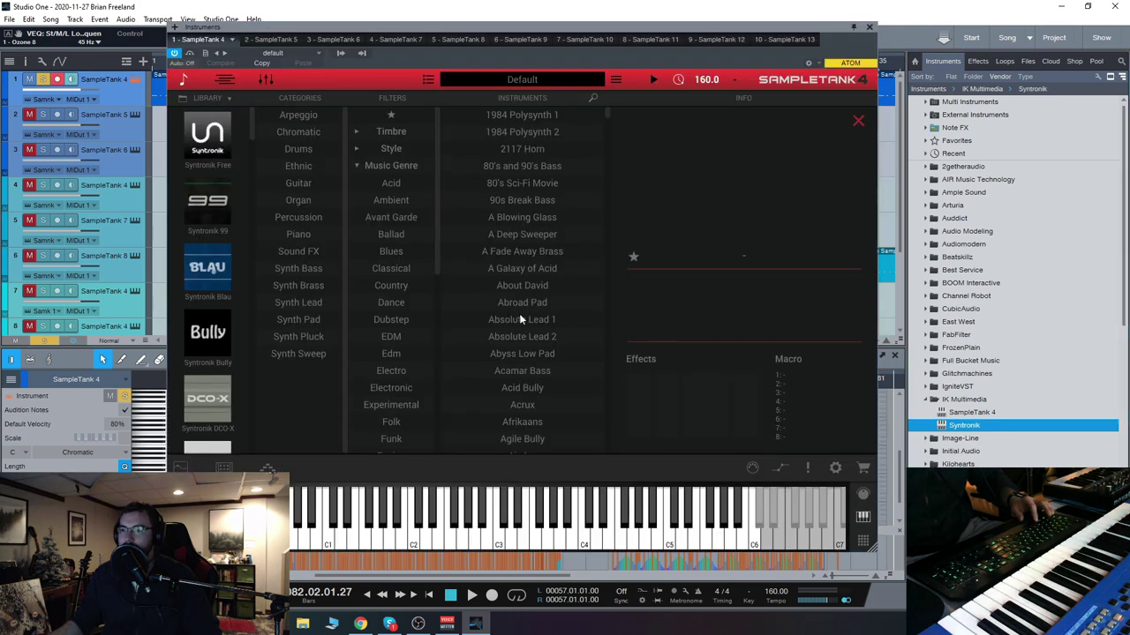
left_click(427, 79)
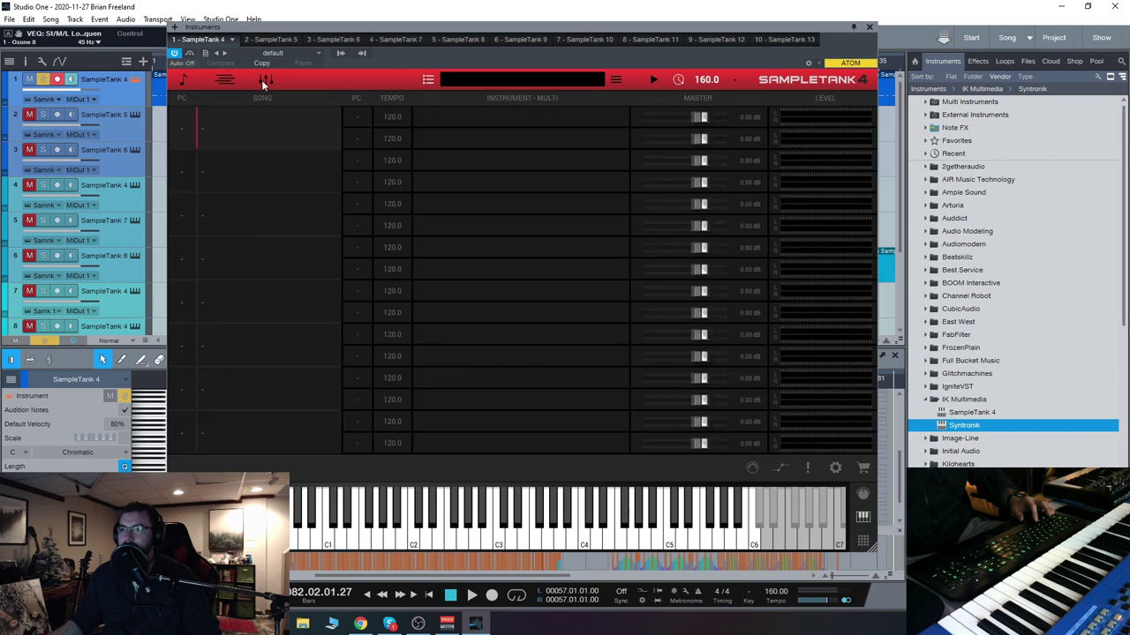
left_click(228, 81)
left_click(184, 80)
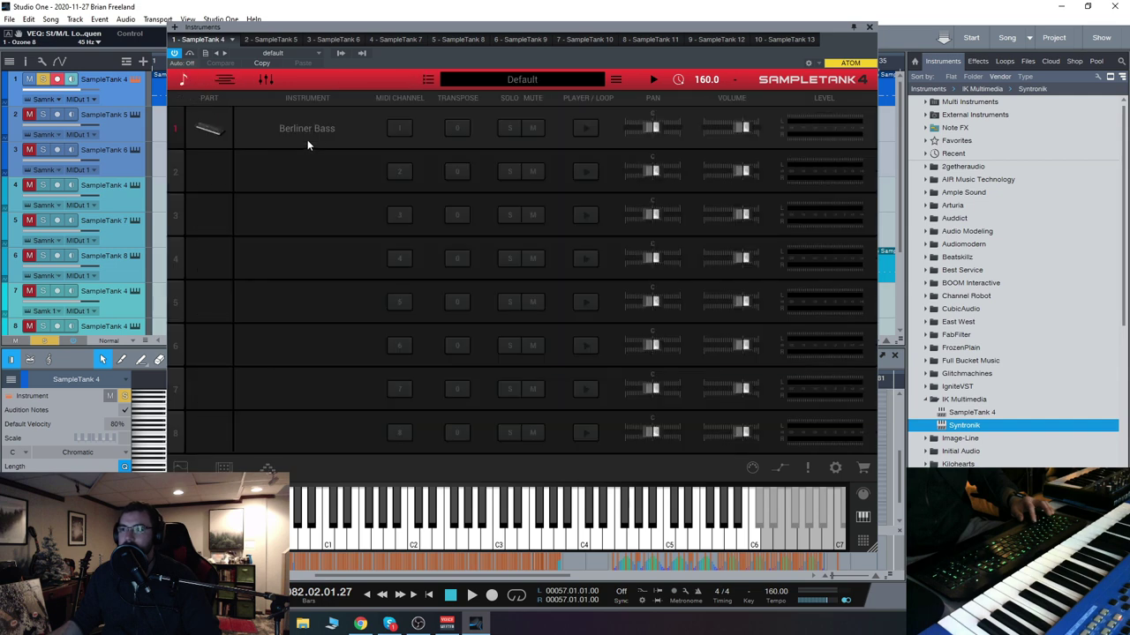
left_click(869, 29)
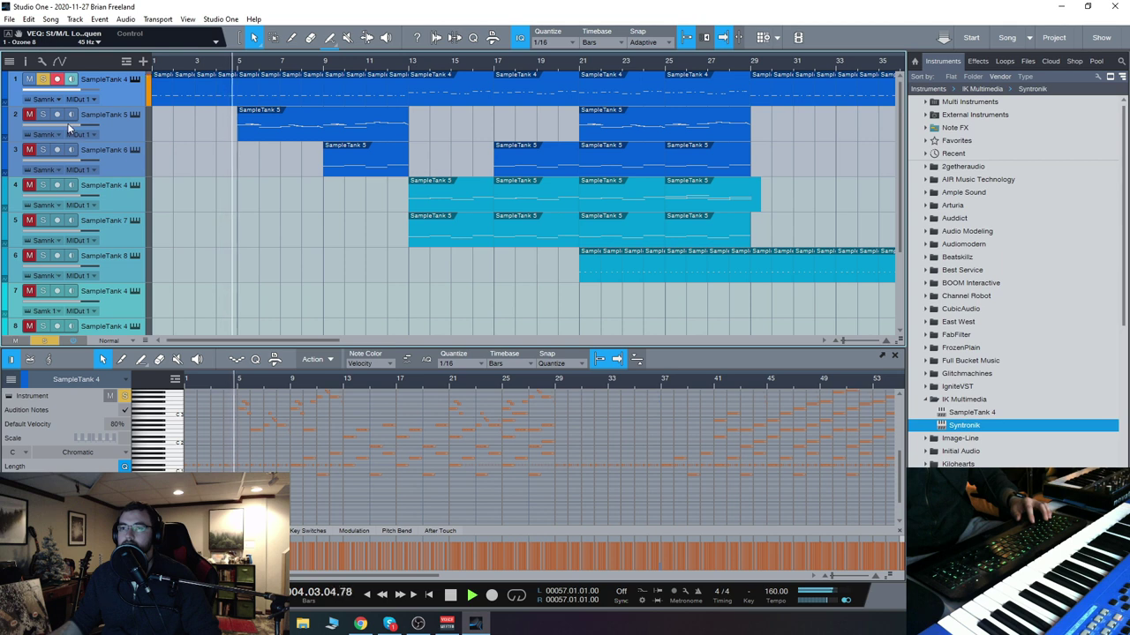
Solo tracks 2 and 3 and view the sound selected in track 3's SampleTank 6 before closing its window.
mouse_move(71, 123)
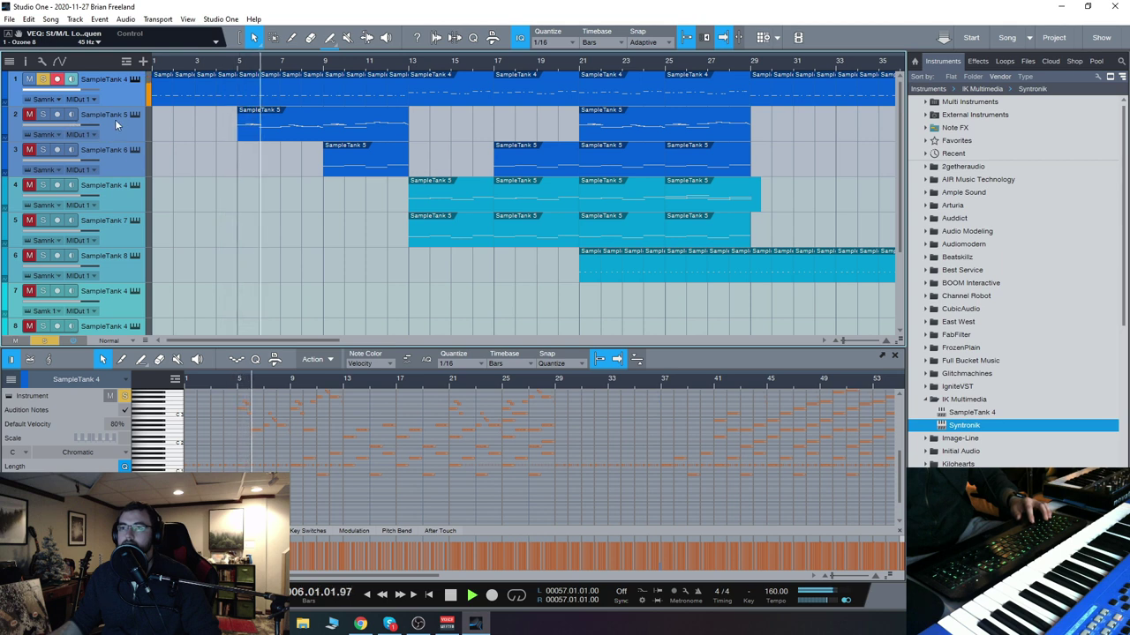
left_click(42, 115)
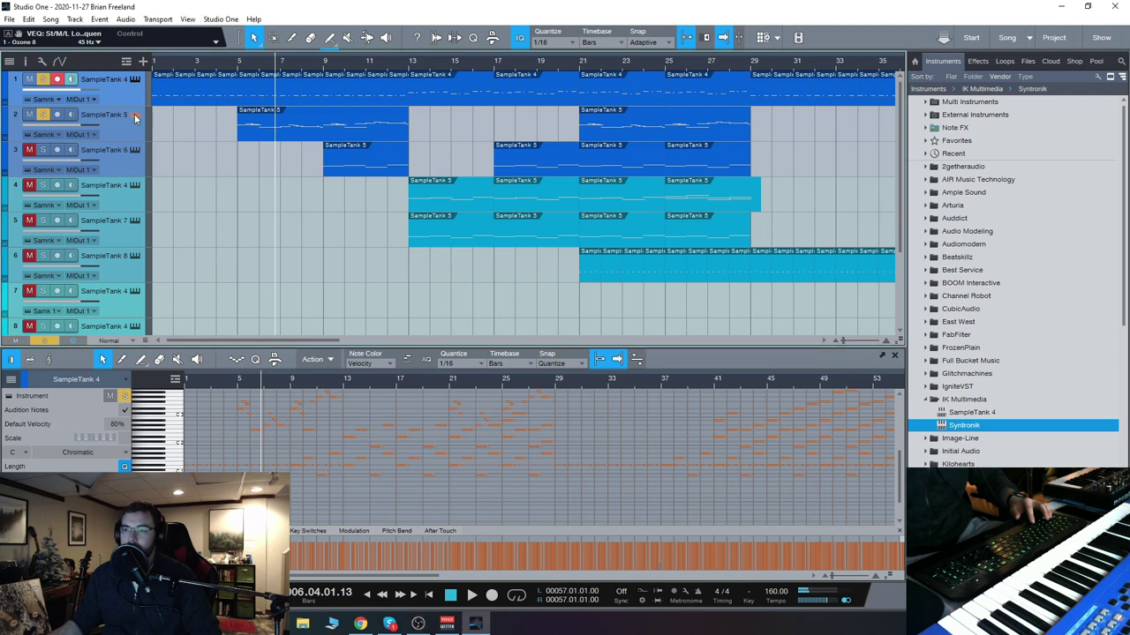
left_click(122, 161)
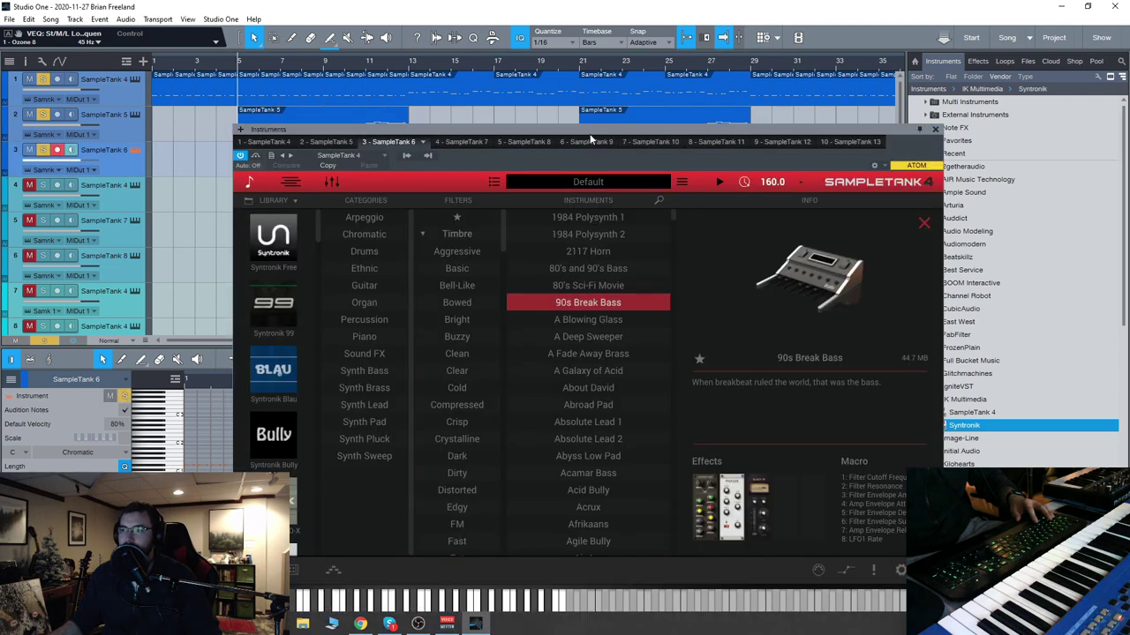
left_click_drag(590, 130, 497, 25)
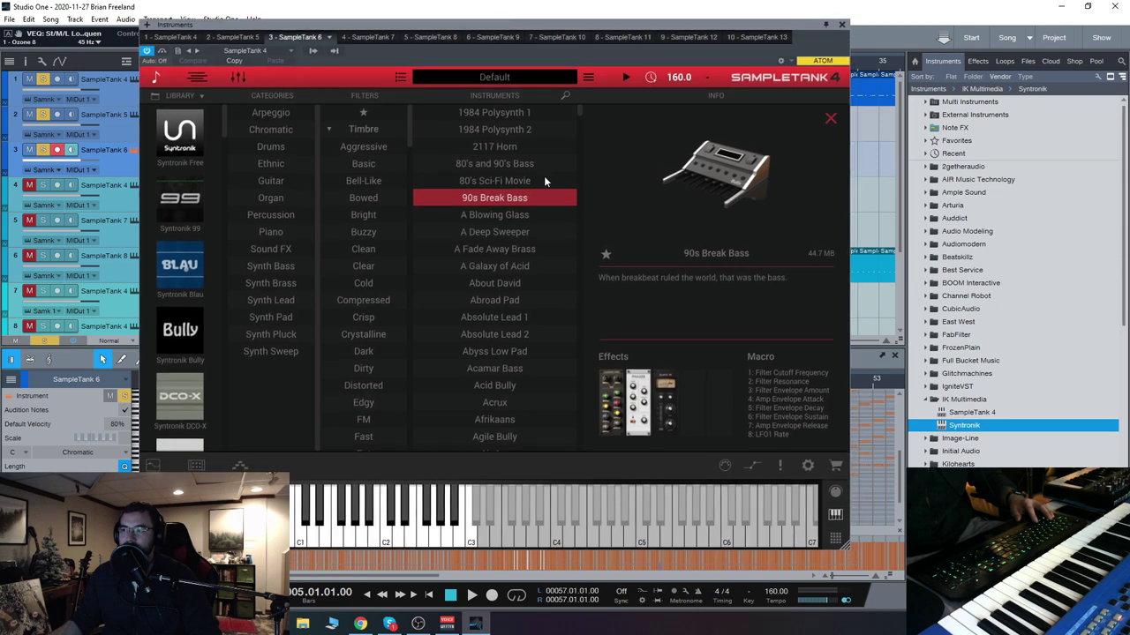
left_click(842, 25)
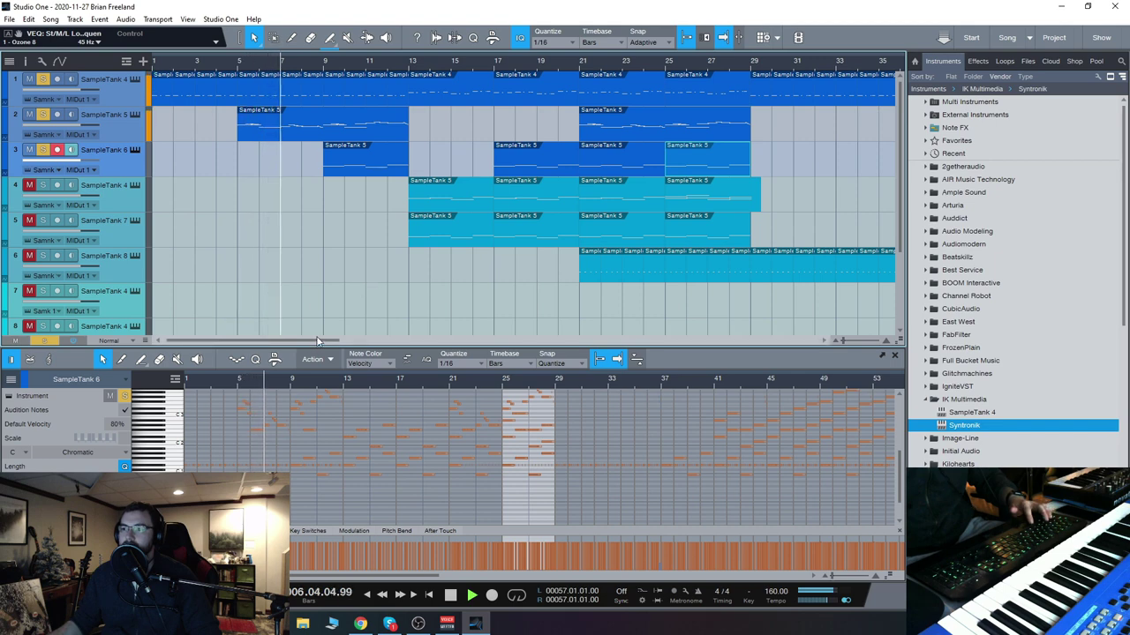
Follow the playback of track 3 soloed on its own in the arrangement up to bar 13.
left_click_drag(317, 341, 343, 343)
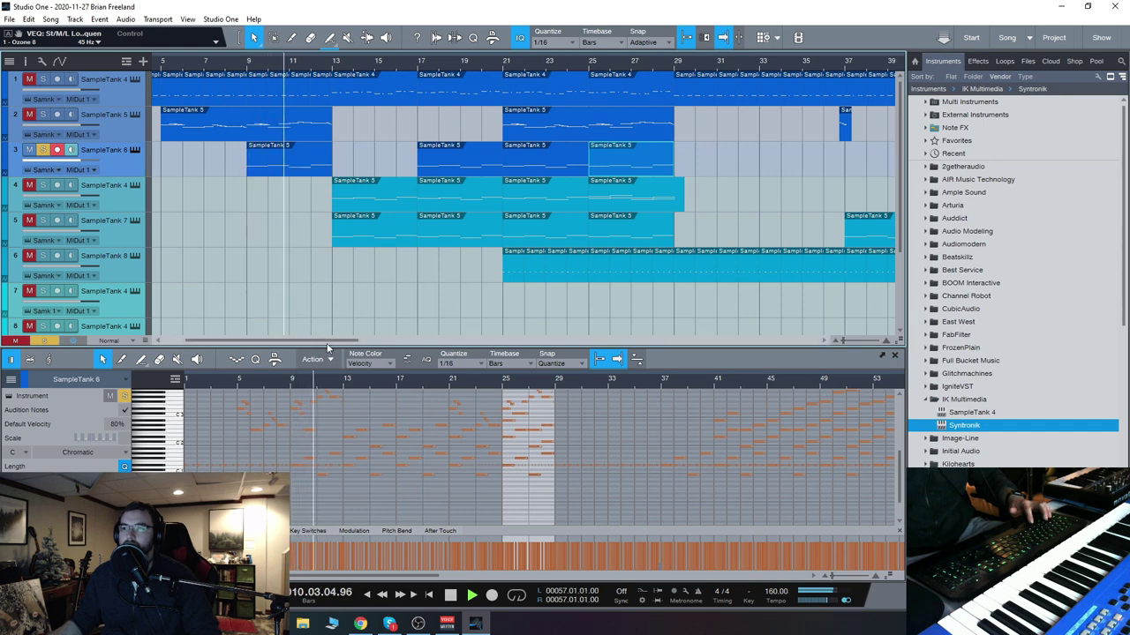
left_click_drag(336, 340, 355, 343)
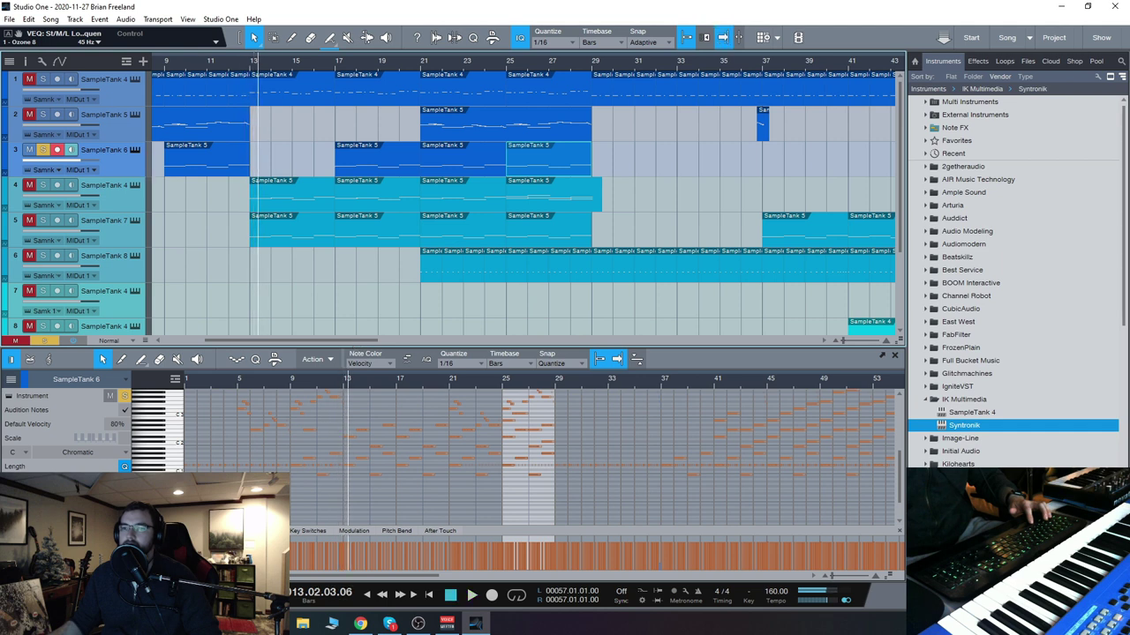
key("alt+Tab")
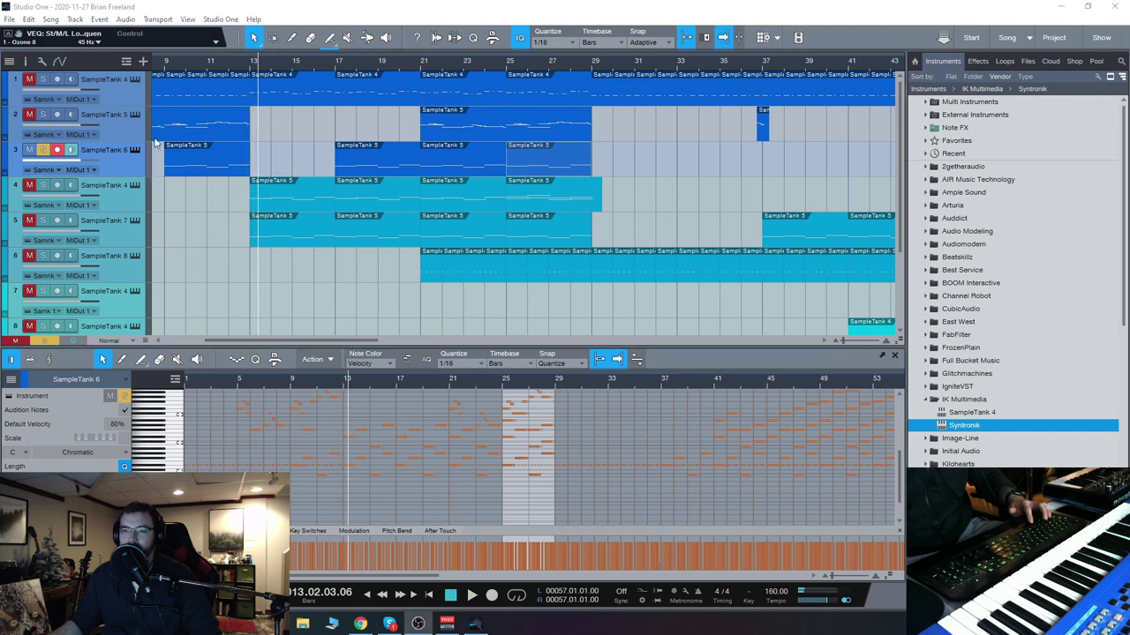
Solo track 4, view the sound selected in its SampleTank 4 instrument, and place the playback cursor at bar 13.
left_click(119, 197)
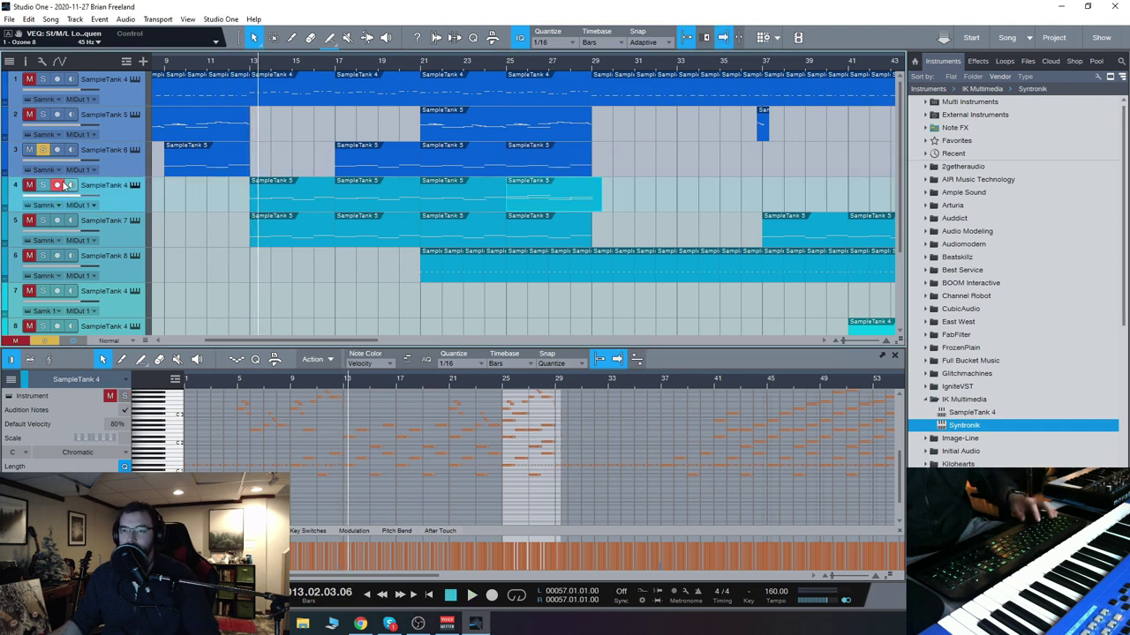
left_click(135, 184)
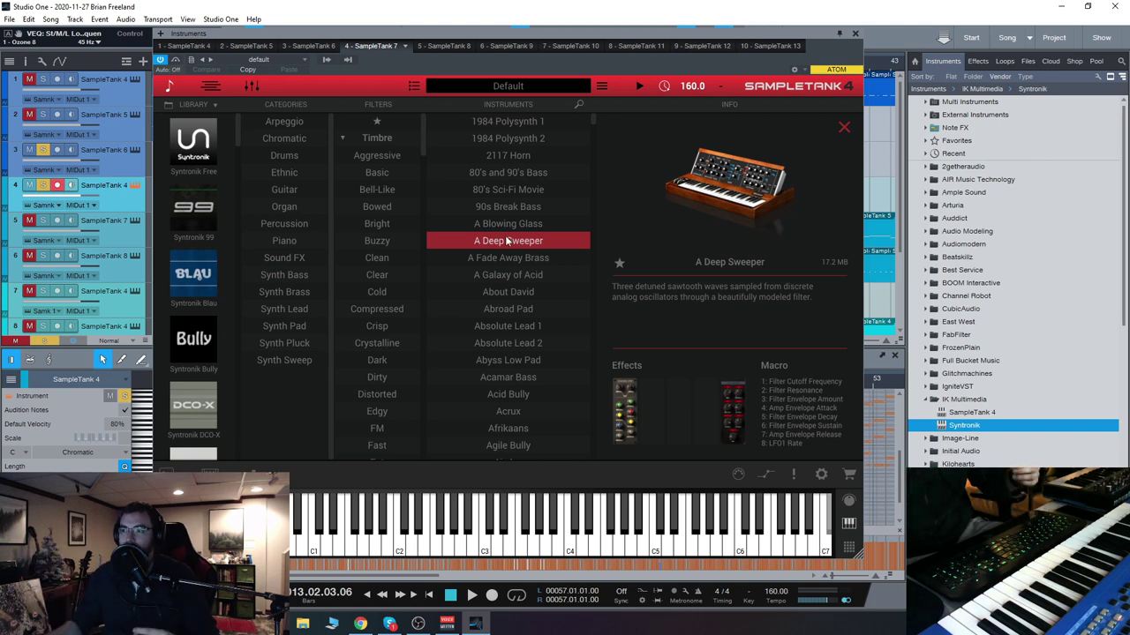
left_click(855, 33)
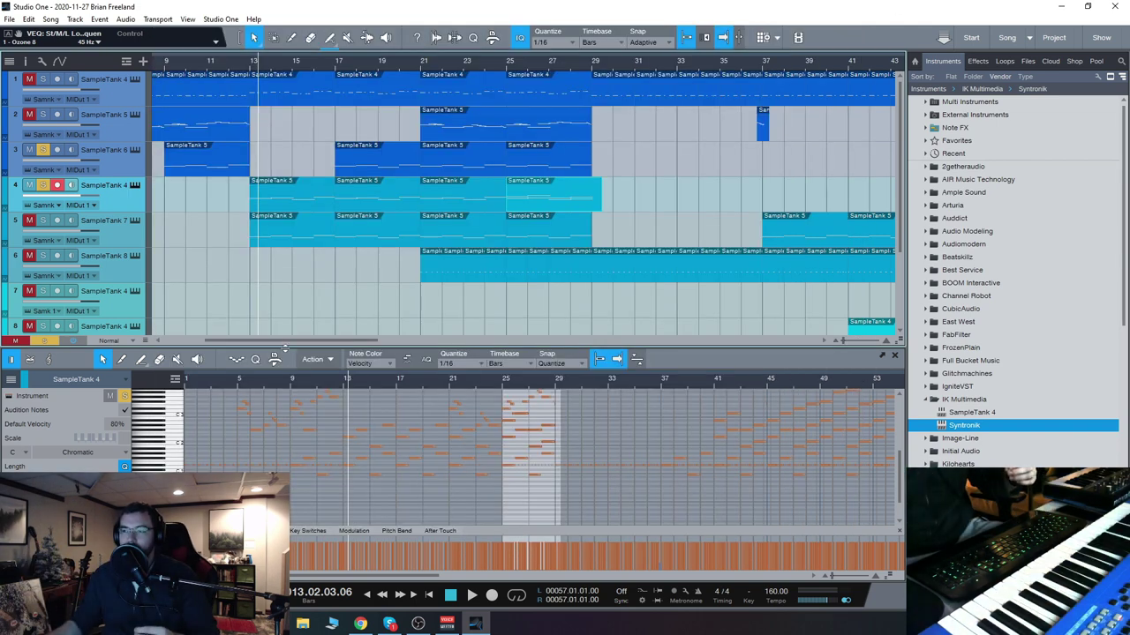
left_click(253, 62)
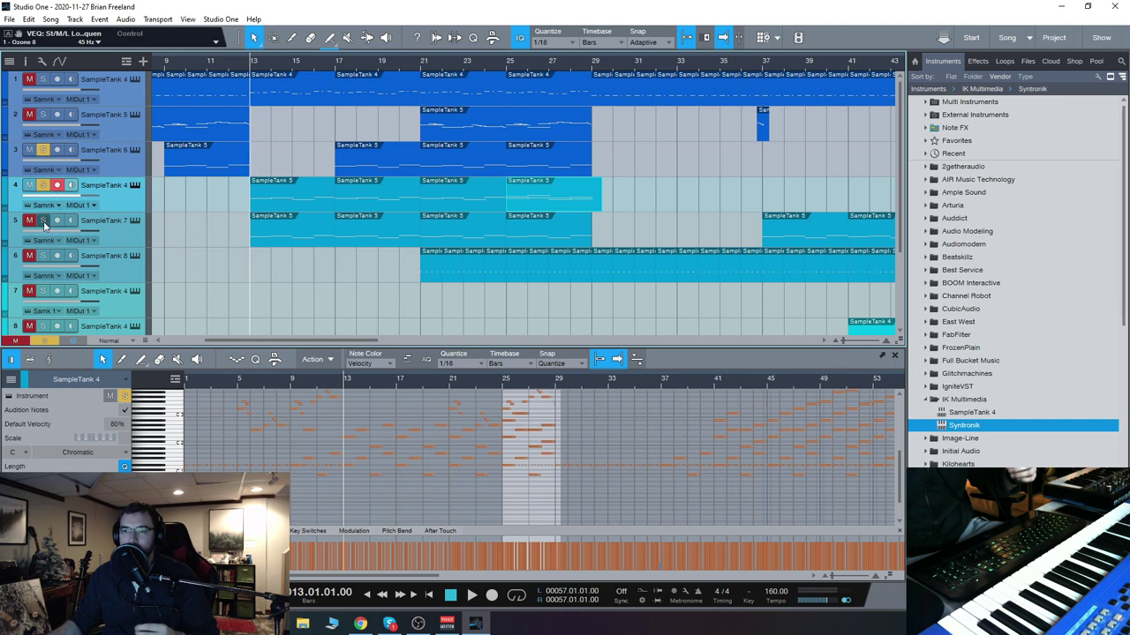
View the sound selected in track 5's SampleTank 4 instrument and close its window.
left_click(137, 221)
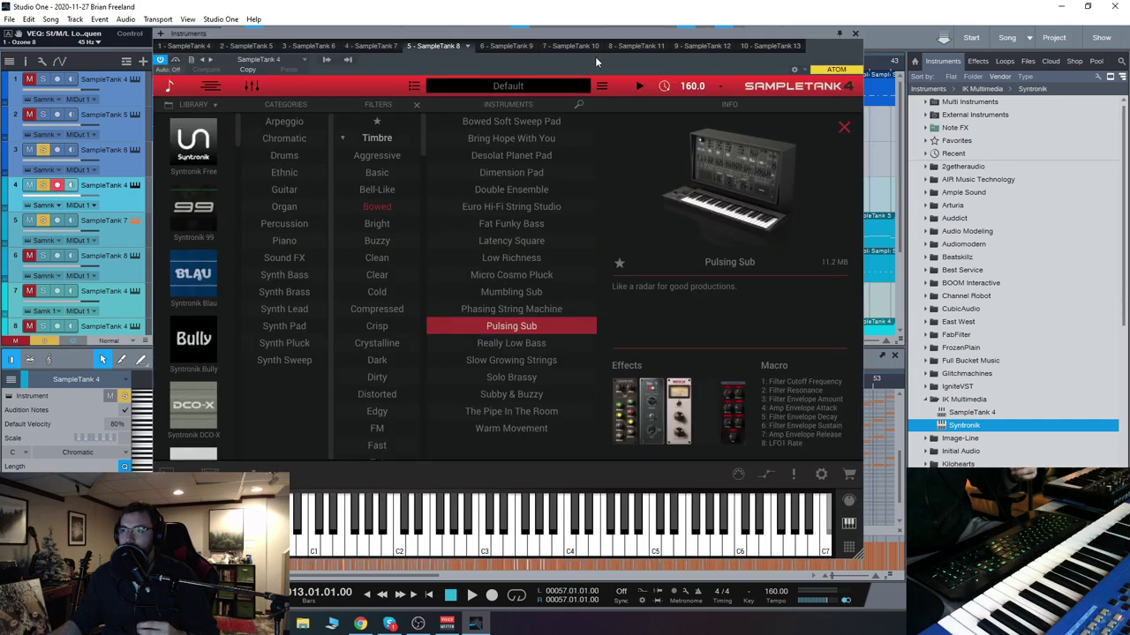
left_click_drag(592, 35, 573, 26)
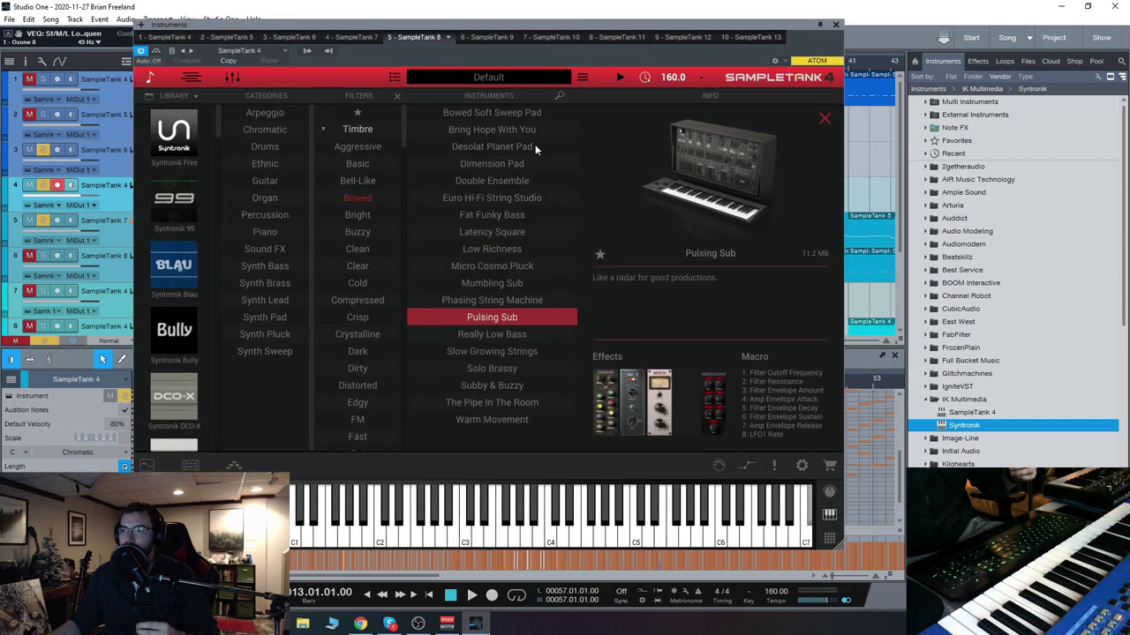
left_click(836, 25)
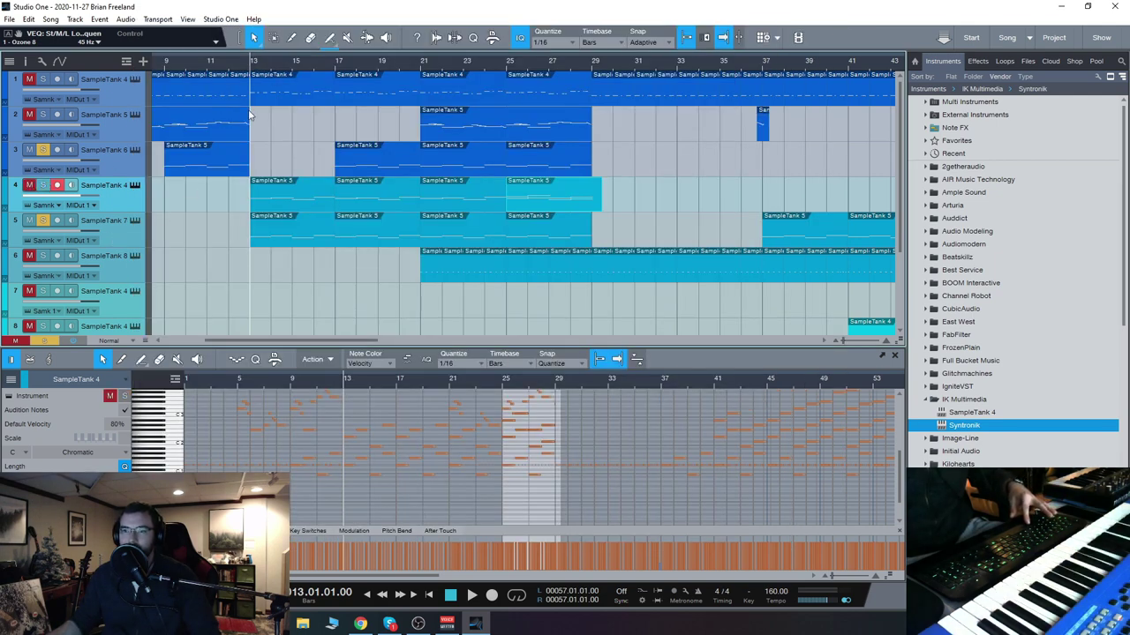
Play tracks 4 and 5 soloed together from bar 13 and follow them to about bar 22.
key("space")
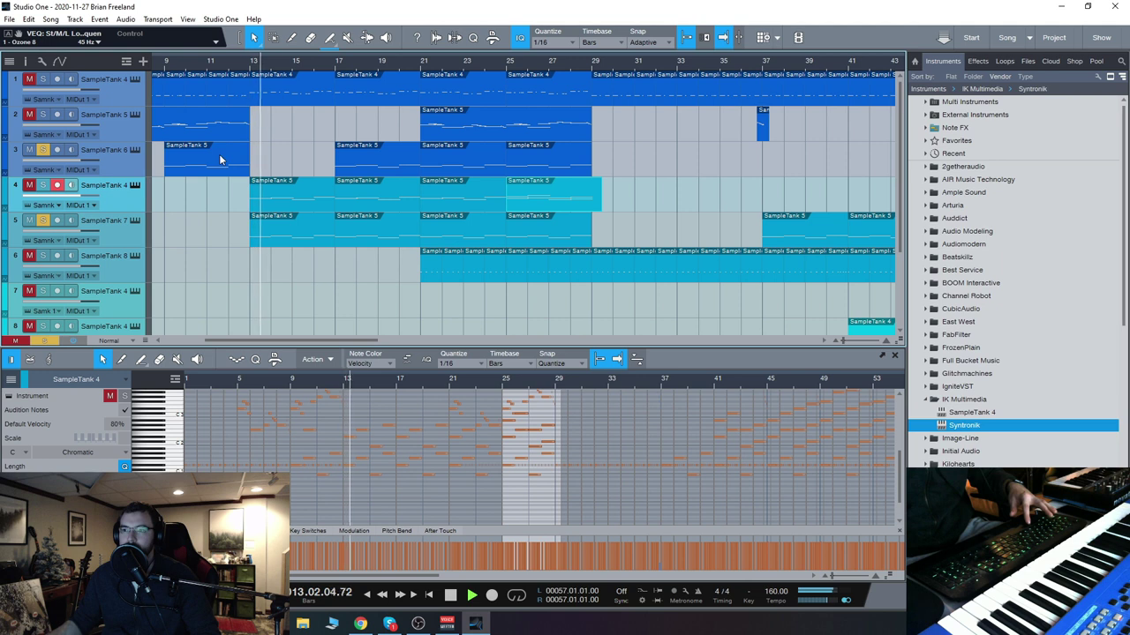
left_click(44, 187)
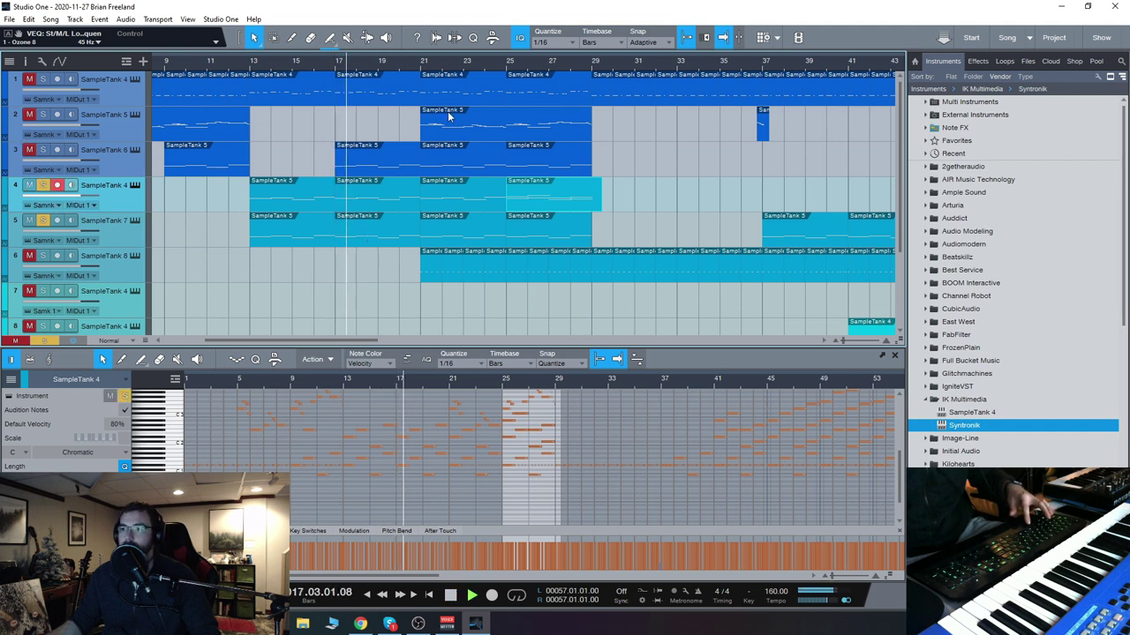
left_click_drag(355, 341, 381, 342)
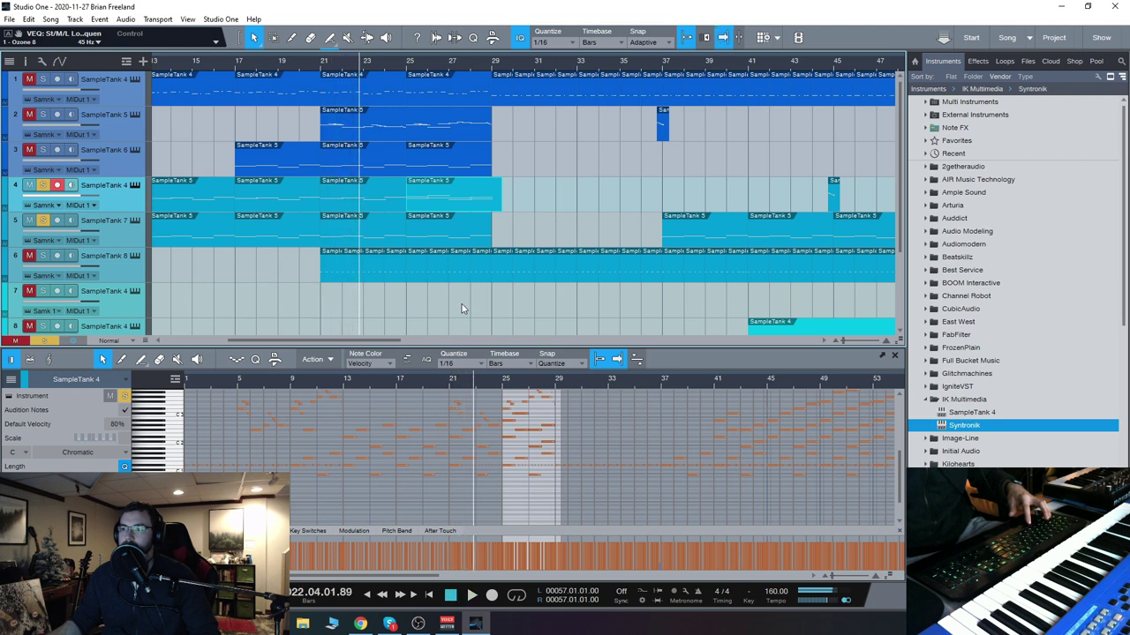
Solo track 6 on its own and play it from bar 21.
left_click(56, 256)
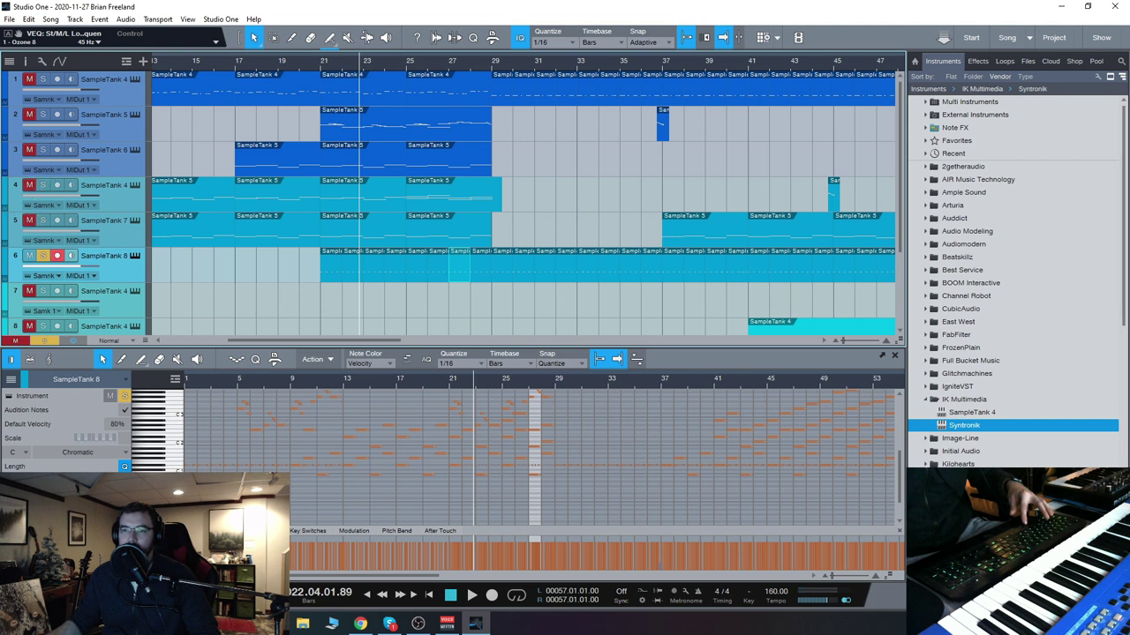
left_click(319, 68)
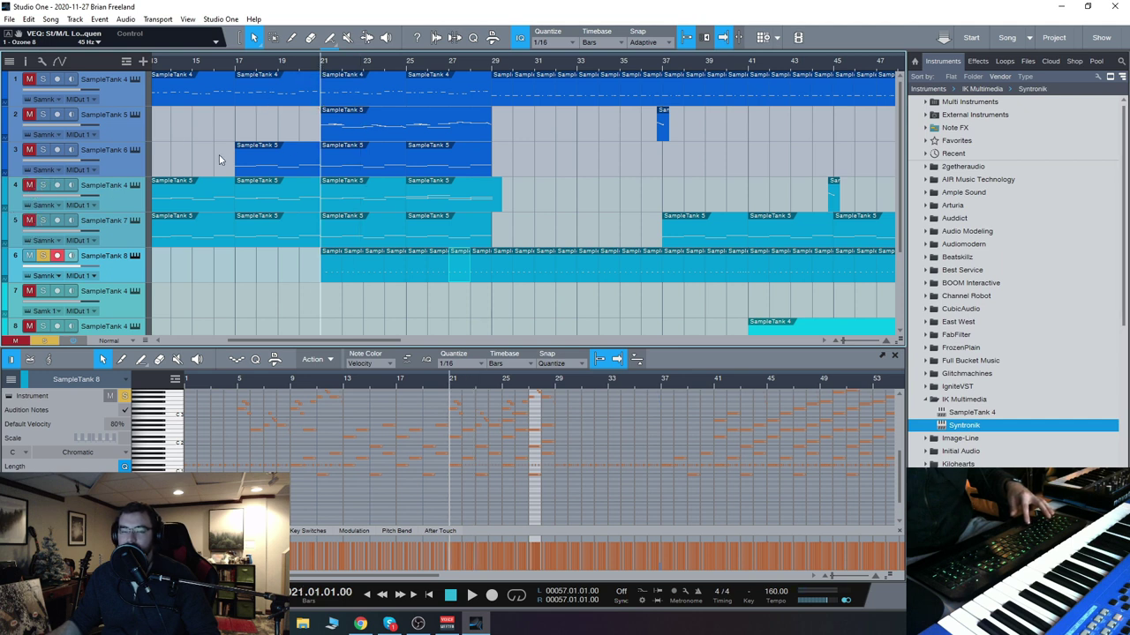
key("space")
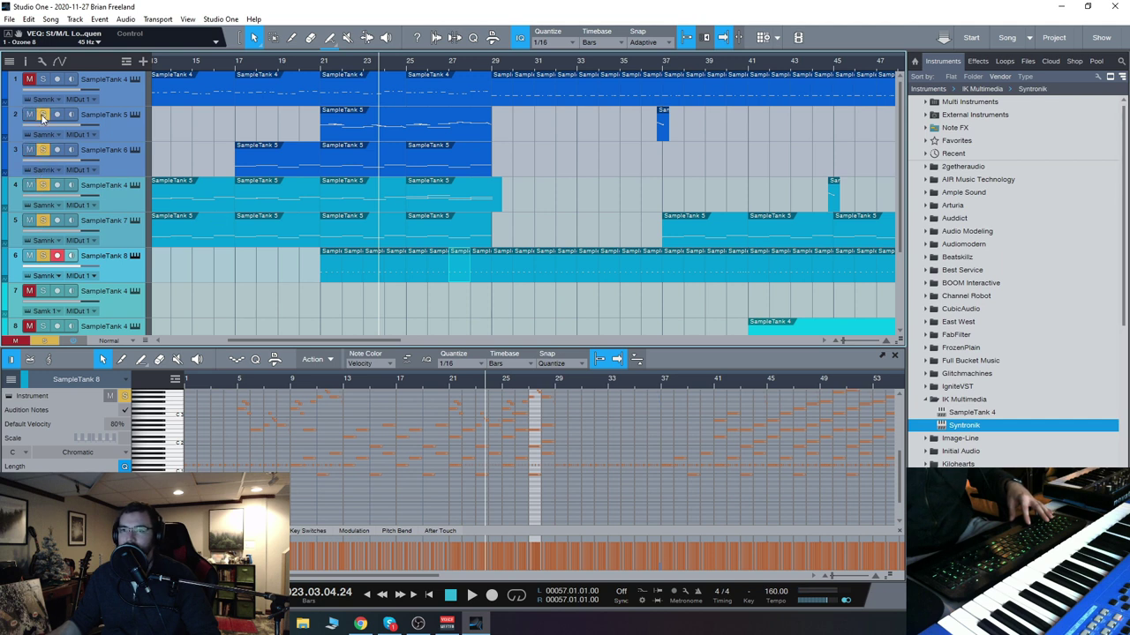
Play tracks 1 to 6 soloed together from bar 21 and examine track 1's notes around bar 33 in the note editor.
left_click(321, 66)
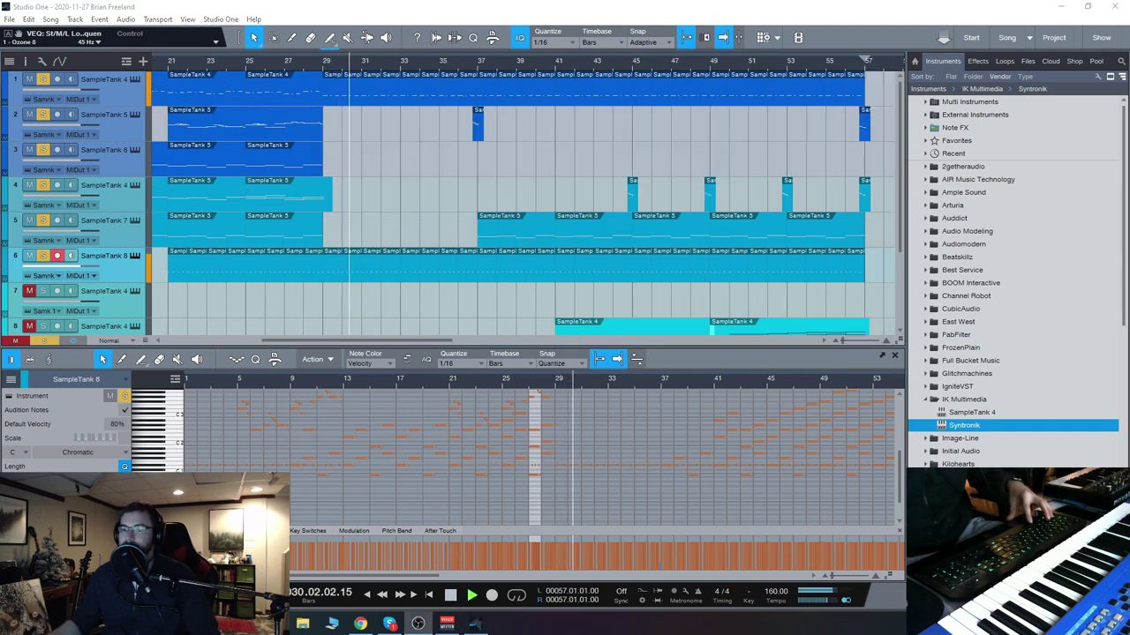
left_click_drag(441, 340, 447, 339)
left_click(354, 85)
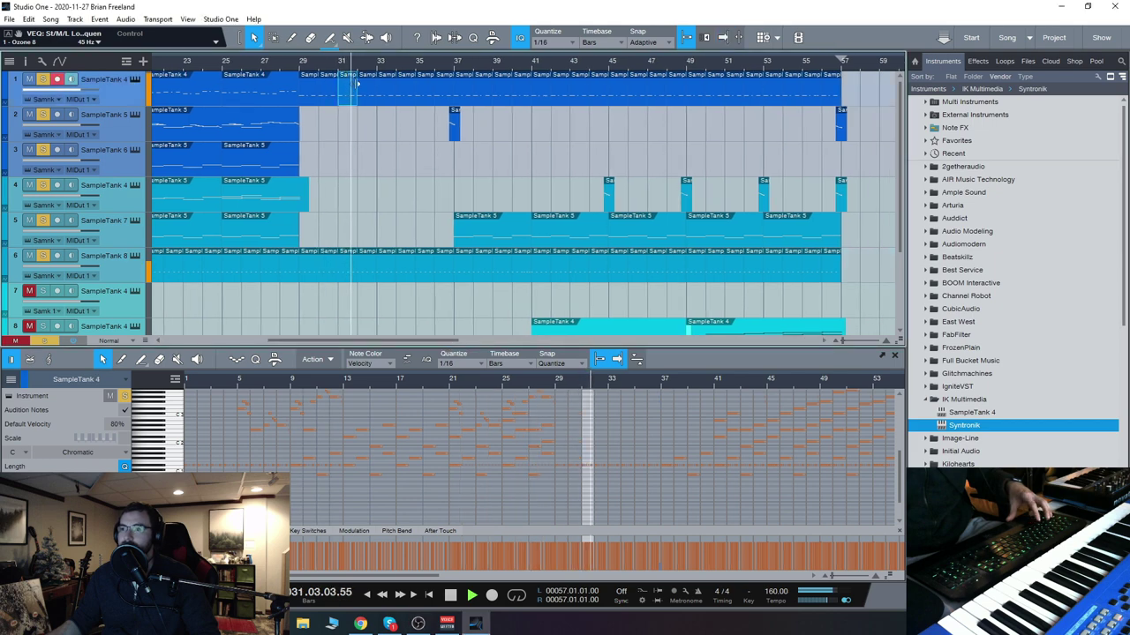
left_click(370, 96)
scroll(628, 477, "up", 6)
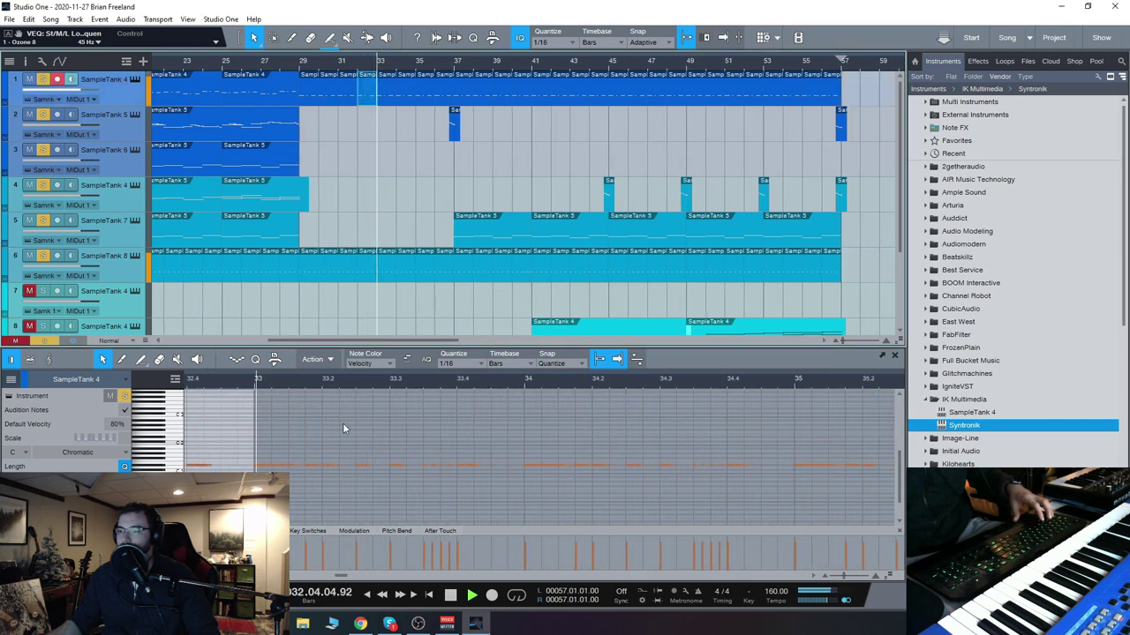
left_click(322, 413)
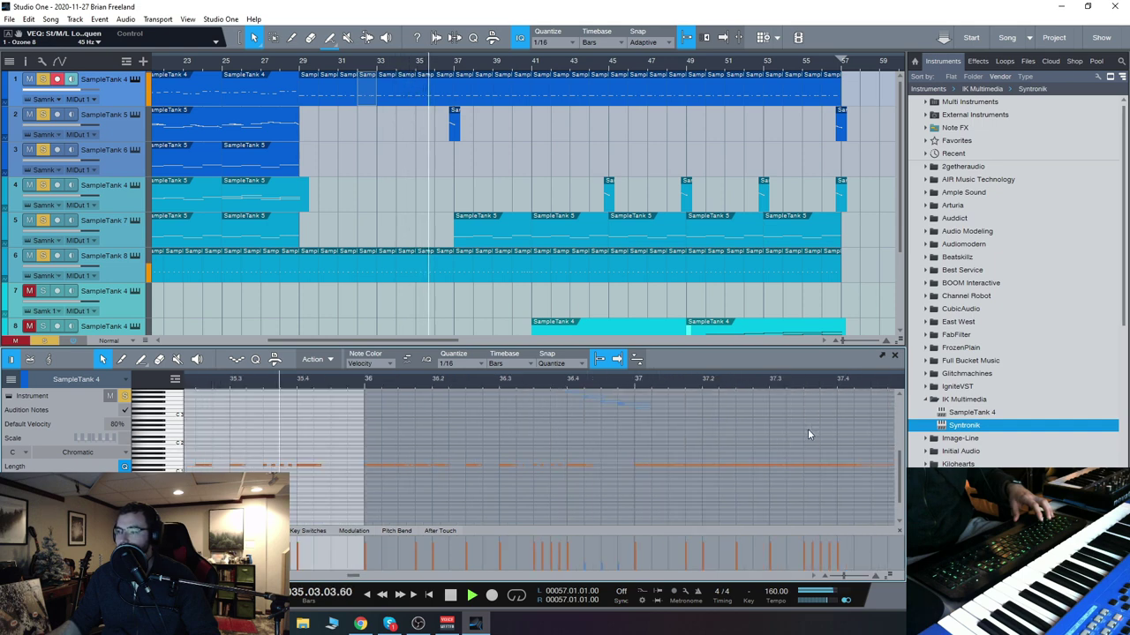
Add tracks 7 and 8 to the soloed tracks and follow the playback to about bar 43.
left_click_drag(386, 340, 432, 344)
scroll(79, 277, "down", 3)
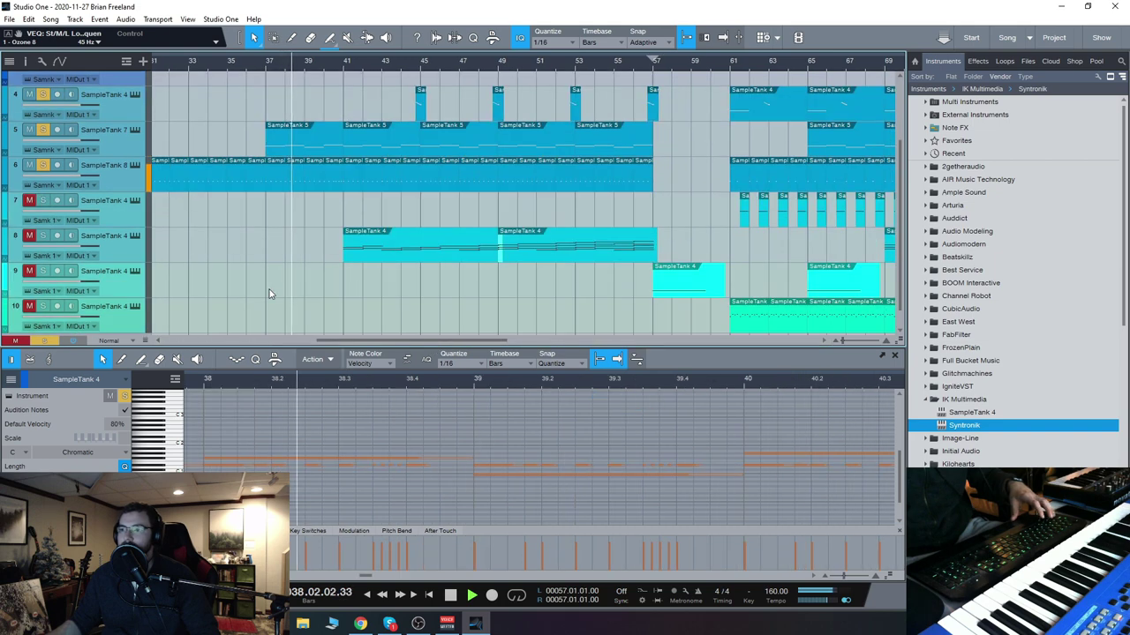
left_click(29, 236)
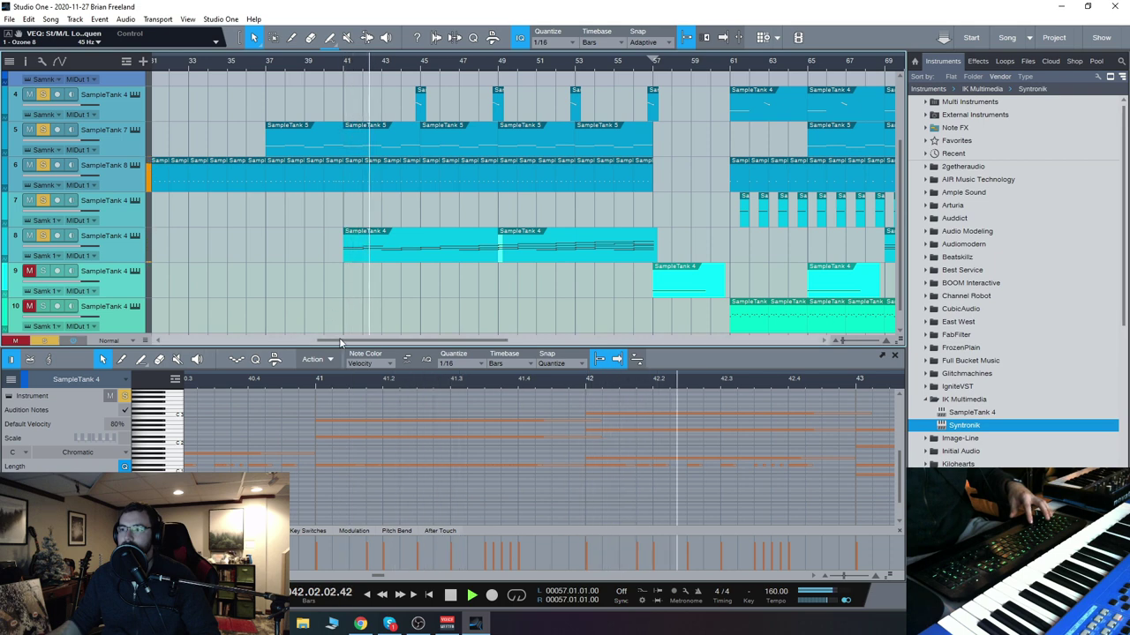
left_click_drag(340, 345, 375, 343)
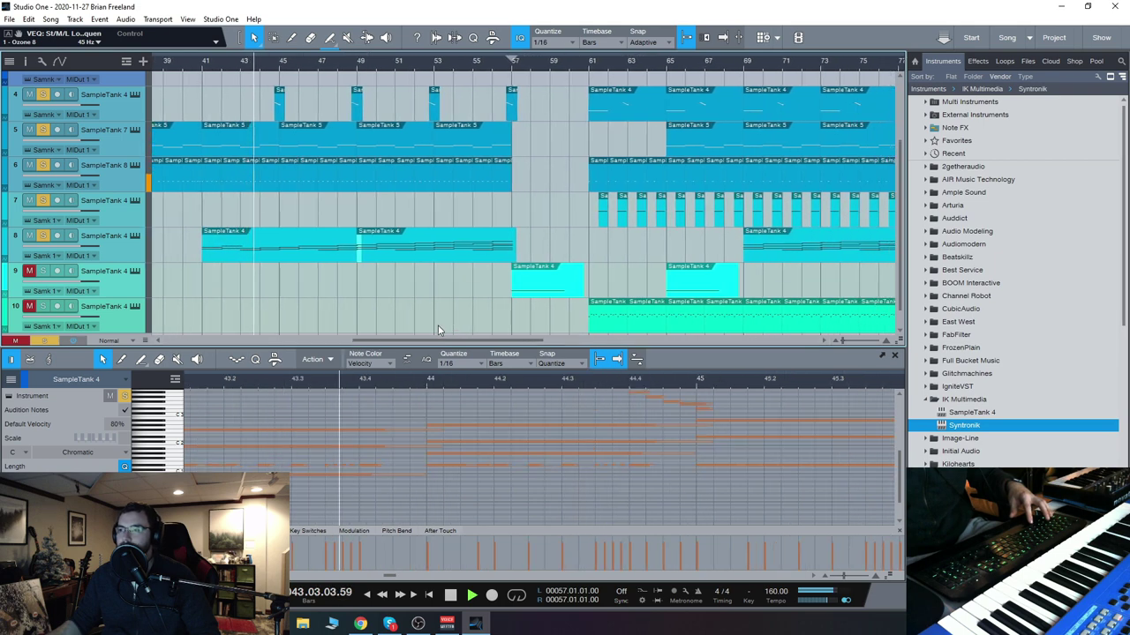
View the sound selected in track 8's SampleTank 4, switch to its parts overview, and close the window.
left_click(134, 235)
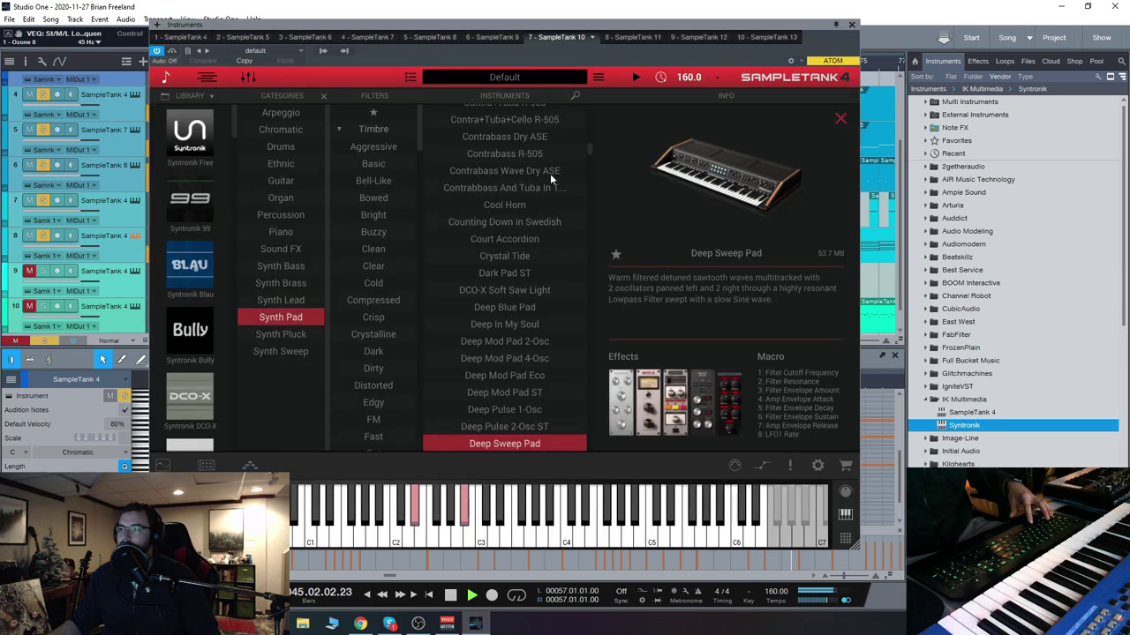
left_click(168, 79)
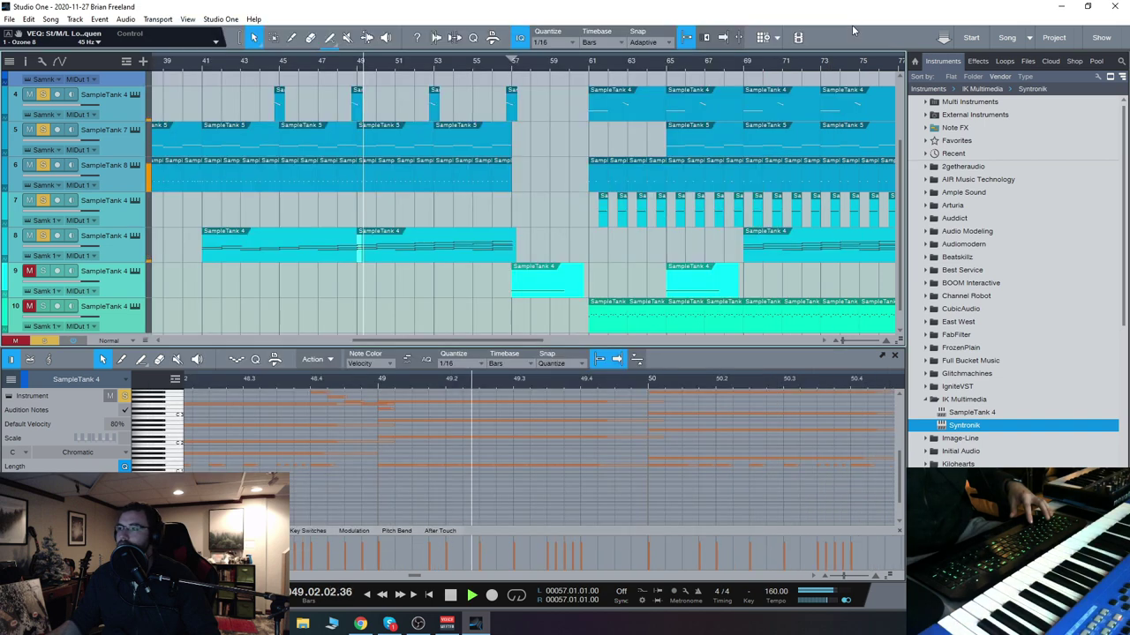
left_click(852, 25)
Follow the playback of the soloed tracks up to bar 58, stop it, and save the song.
scroll(422, 204, "up", 3)
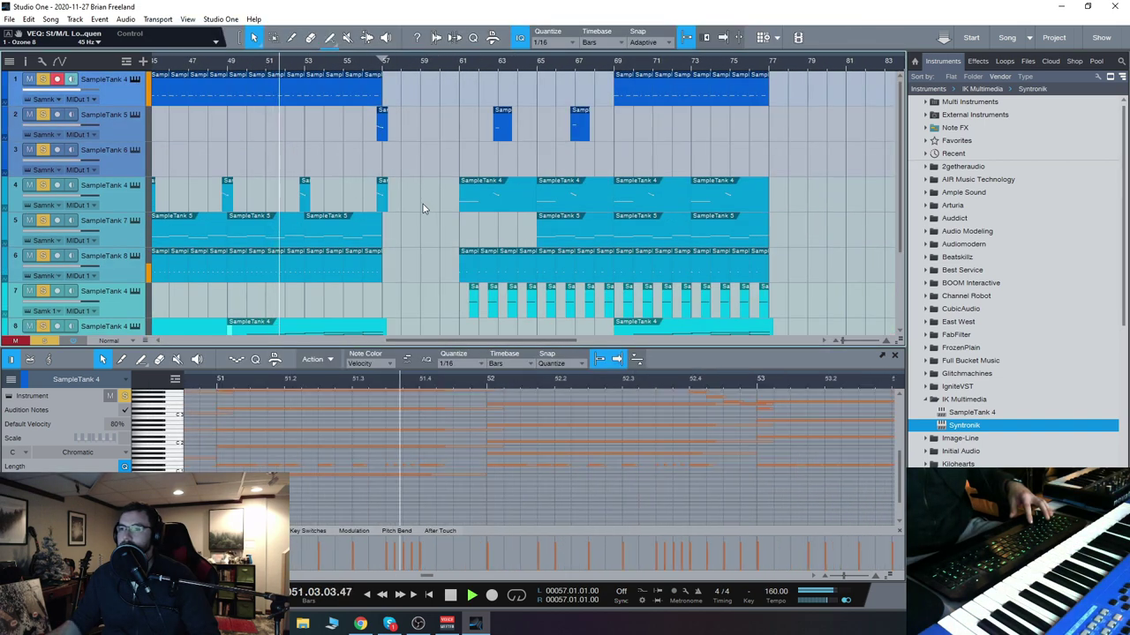
scroll(423, 204, "down", 3)
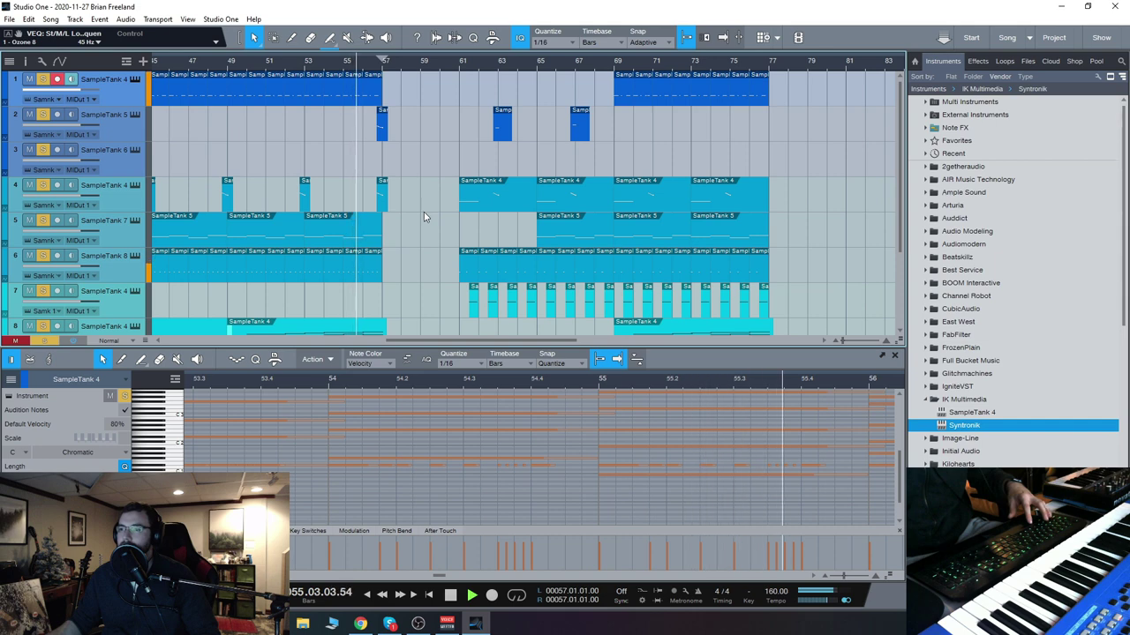
scroll(423, 217, "down", 3)
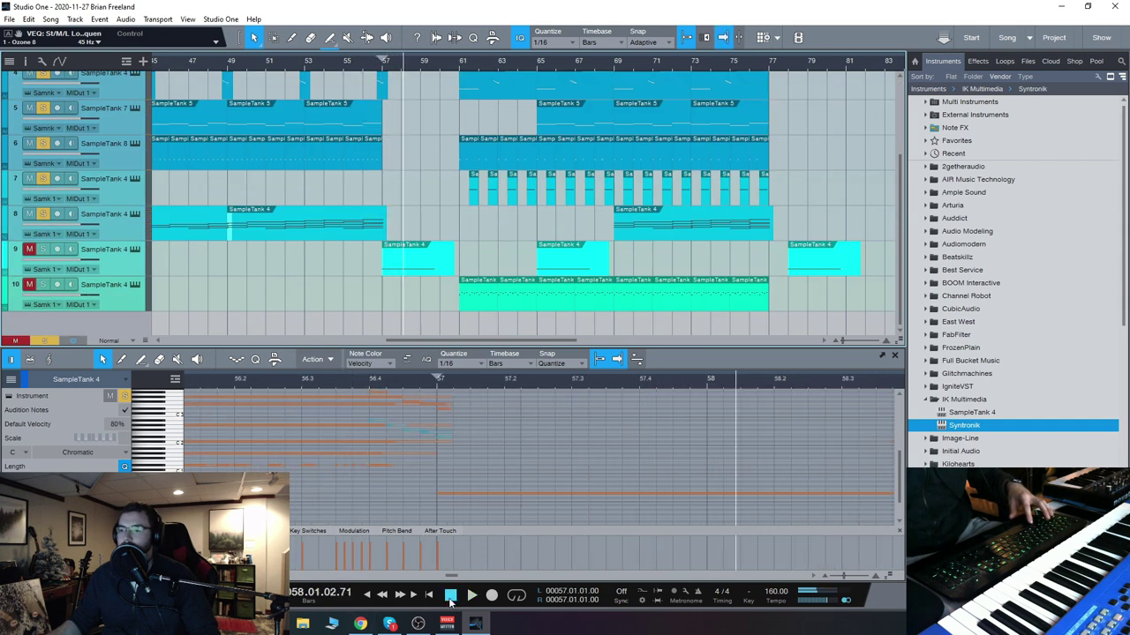
key("ctrl+s")
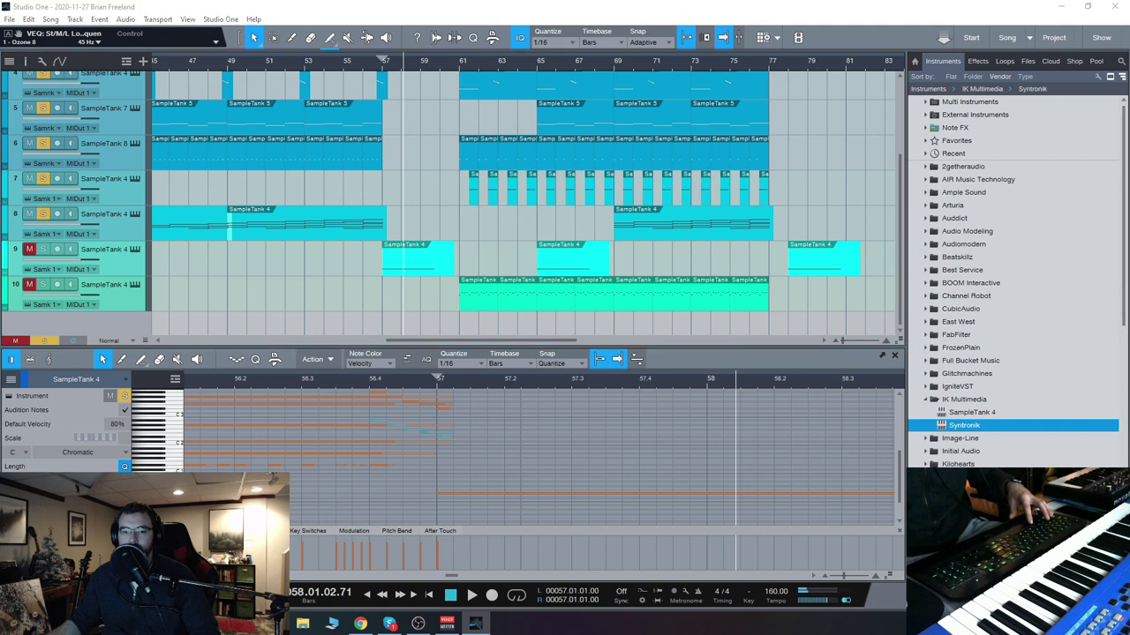
Reopen track 8's SampleTank 4, check the instrument loaded in its first part, and close it again.
left_click(135, 213)
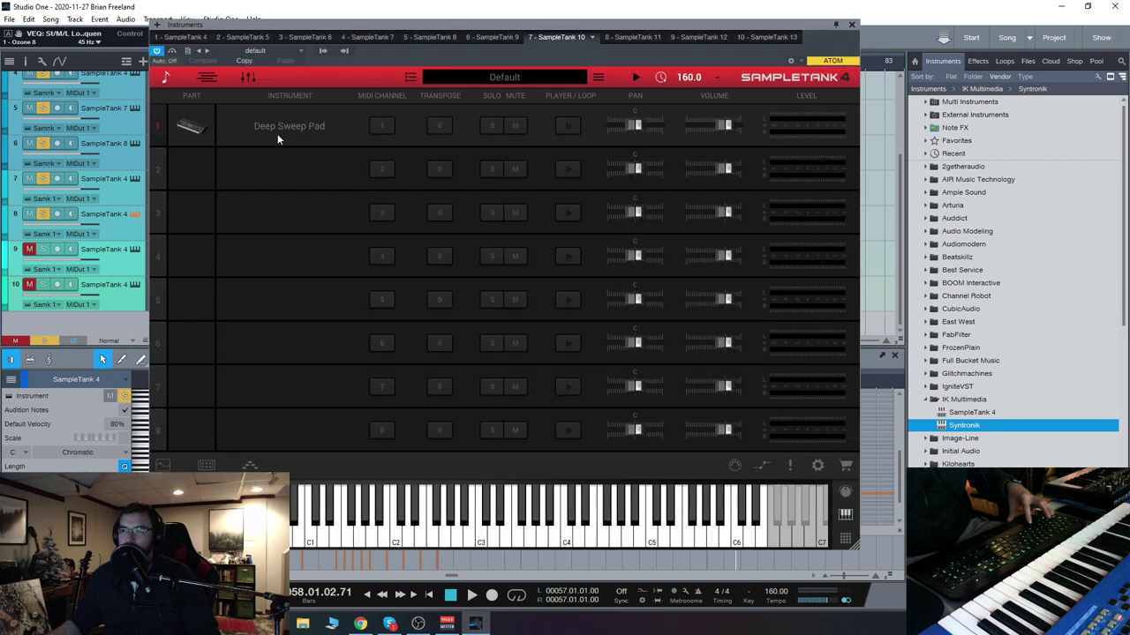
left_click(852, 25)
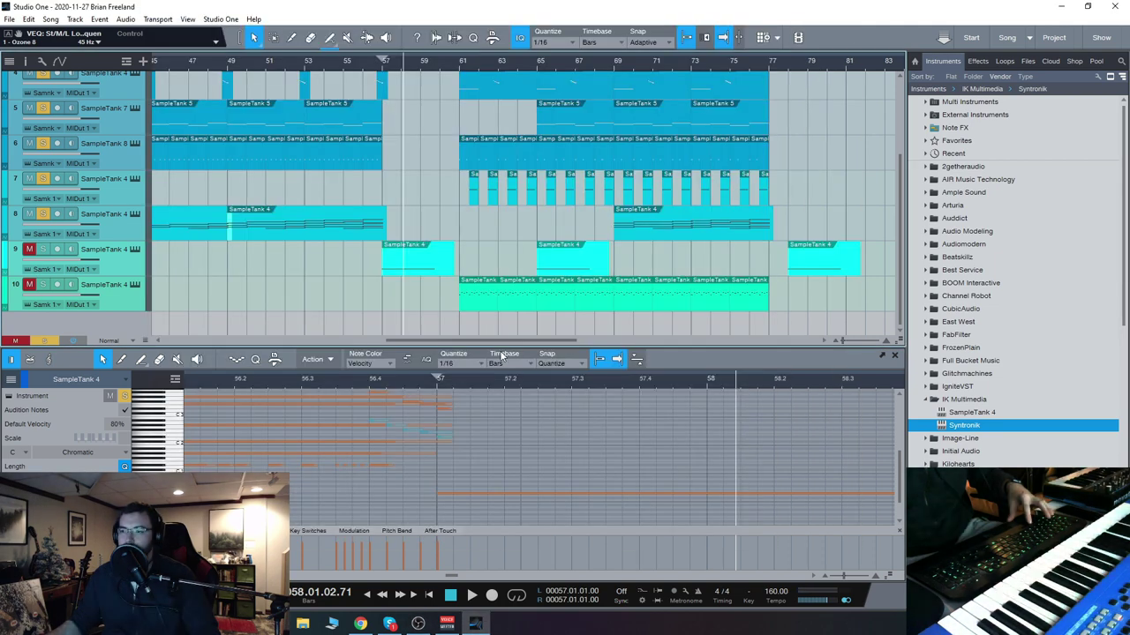
Add track 9 to the soloed tracks and place the playback cursor at bar 53.
left_click_drag(501, 341, 474, 341)
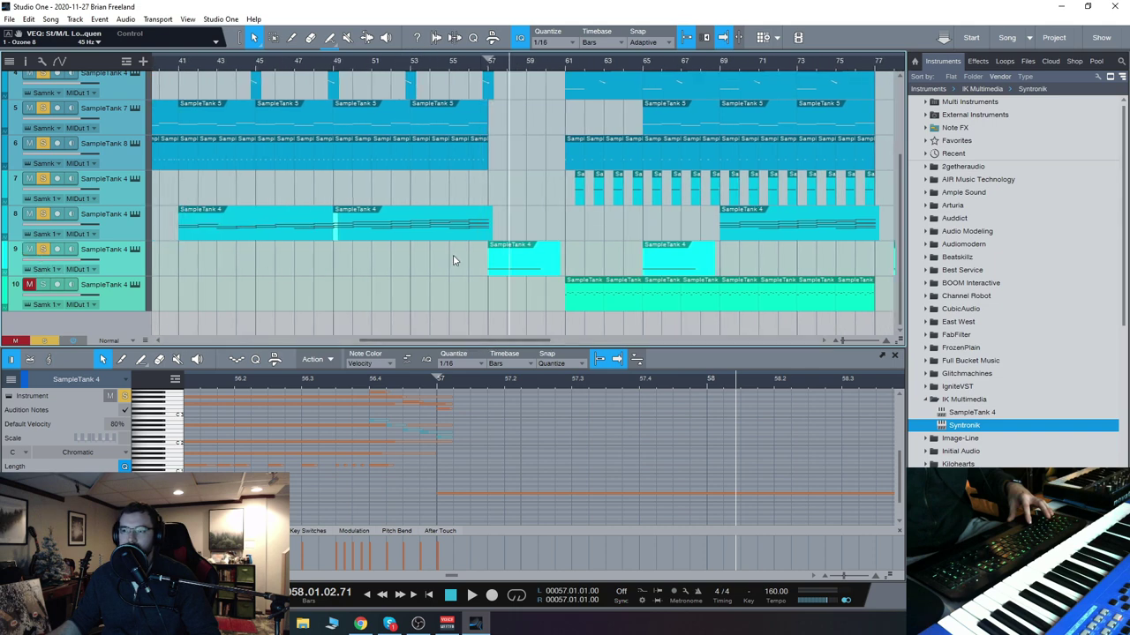
scroll(454, 260, "up", 4)
left_click(411, 67)
scroll(531, 197, "down", 4)
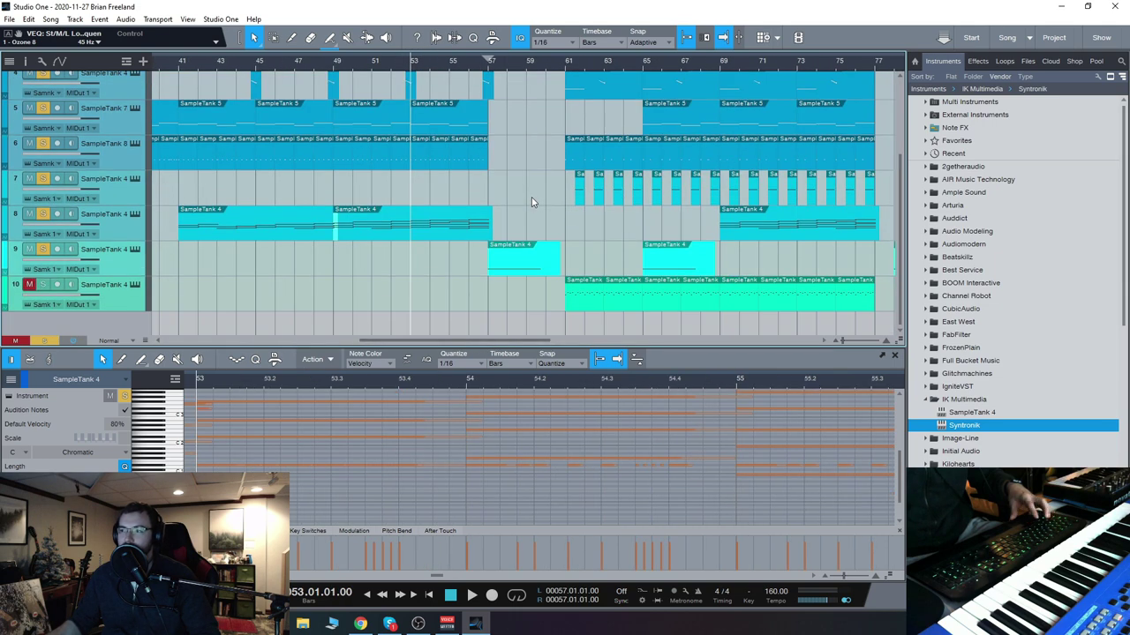
scroll(582, 233, "up", 2)
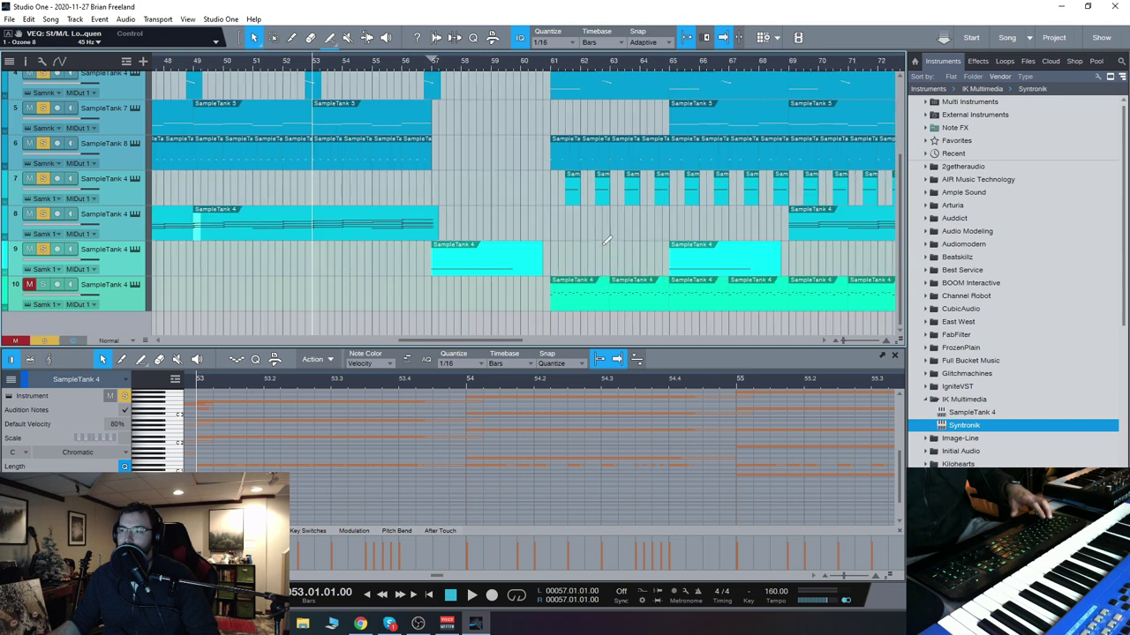
Clear all solos, solo only track 10, and play it from bar 61.
left_click(44, 340)
left_click(42, 285)
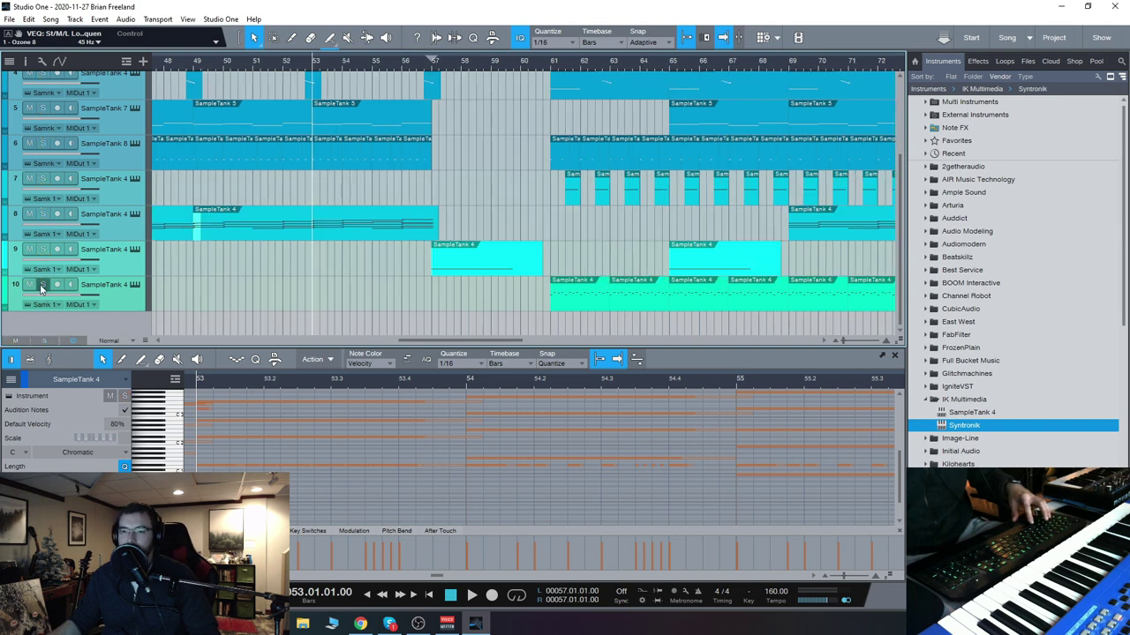
left_click(554, 72)
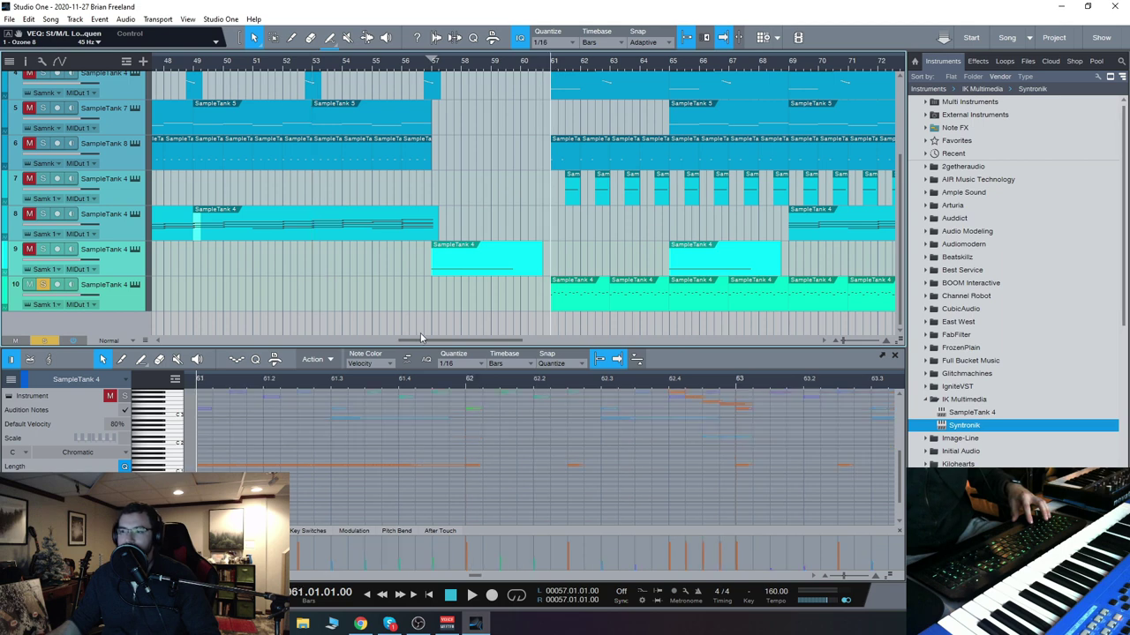
left_click_drag(421, 338, 467, 326)
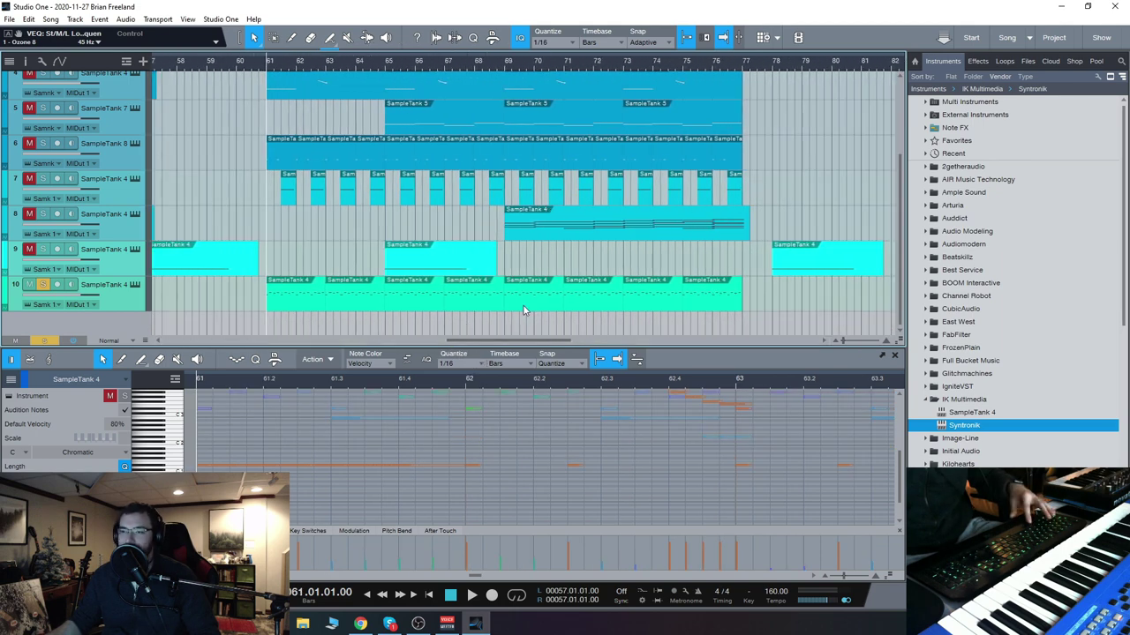
key("space")
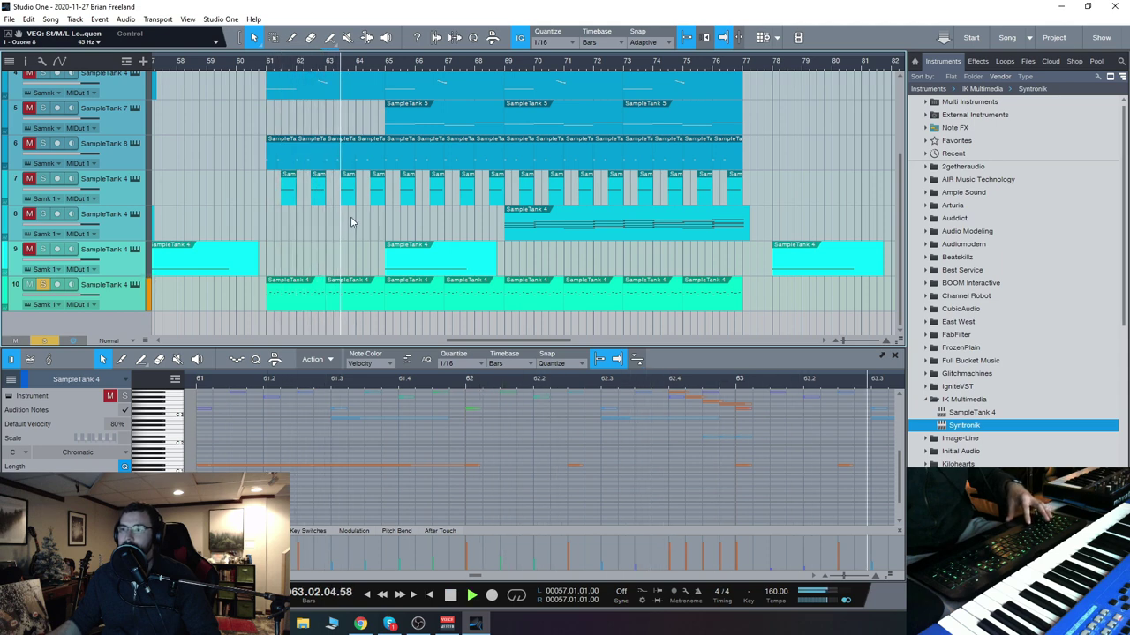
Select track 10's clip at bar 63 to view its notes, and stop the playback.
left_click(353, 298)
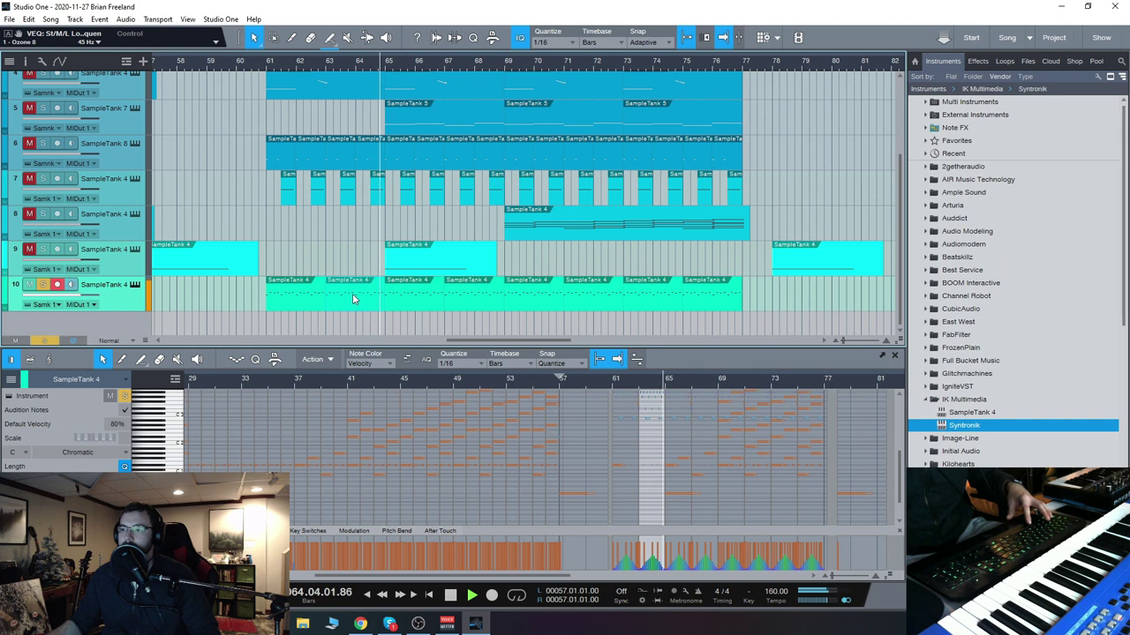
key("space")
left_click_drag(453, 341, 438, 345)
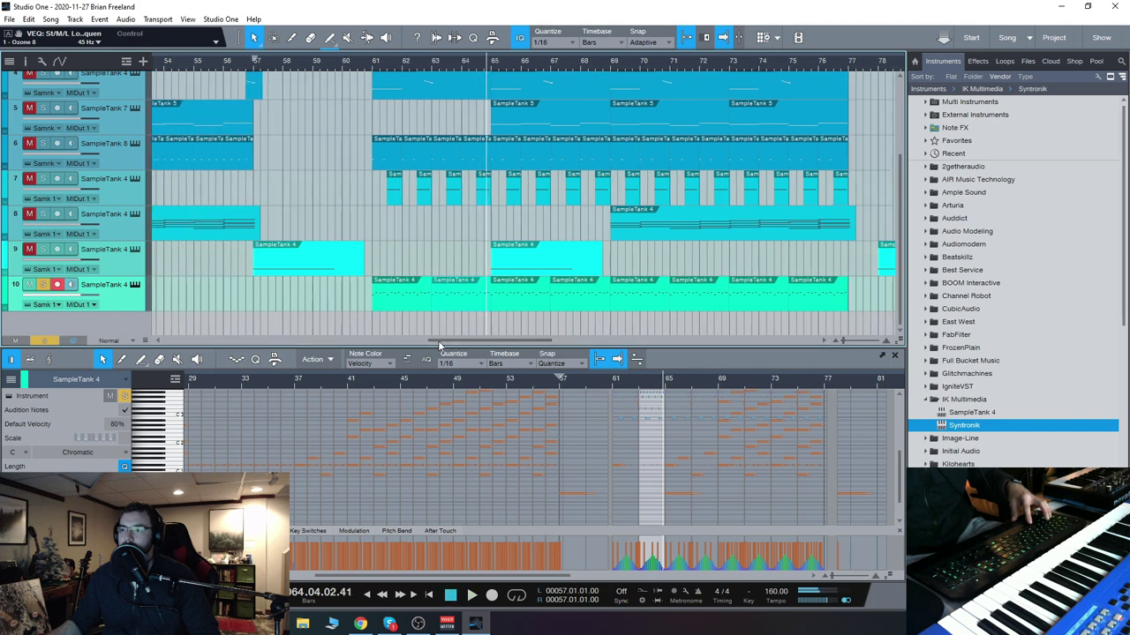
Clear the solo on track 10 and play the full arrangement from bar 61.
left_click(44, 342)
left_click(371, 67)
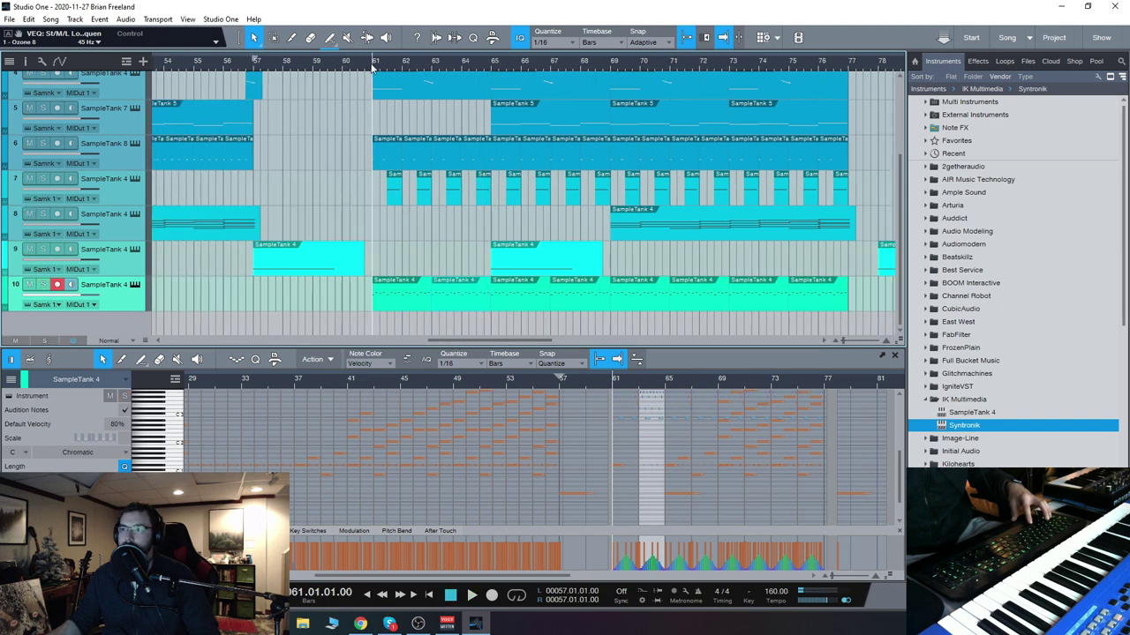
key("space")
scroll(477, 261, "down", 3)
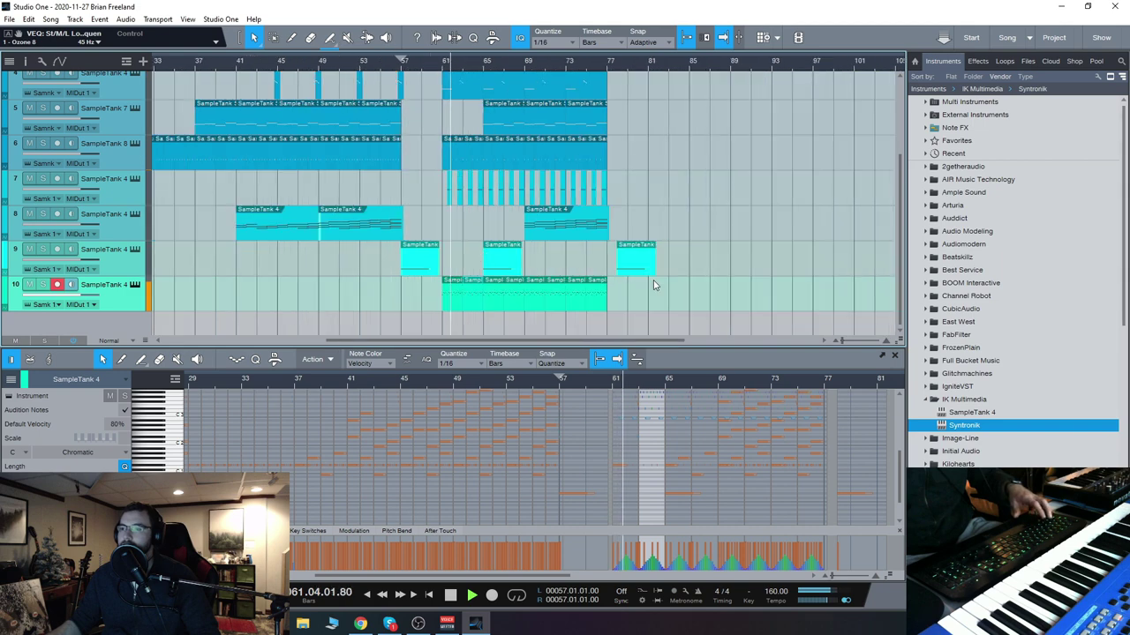
Examine the closing section across all tracks during playback, from bar 61 to track 9's last clip at bar 78.
scroll(653, 285, "up", 2)
left_click_drag(505, 340, 471, 343)
scroll(385, 259, "up", 3)
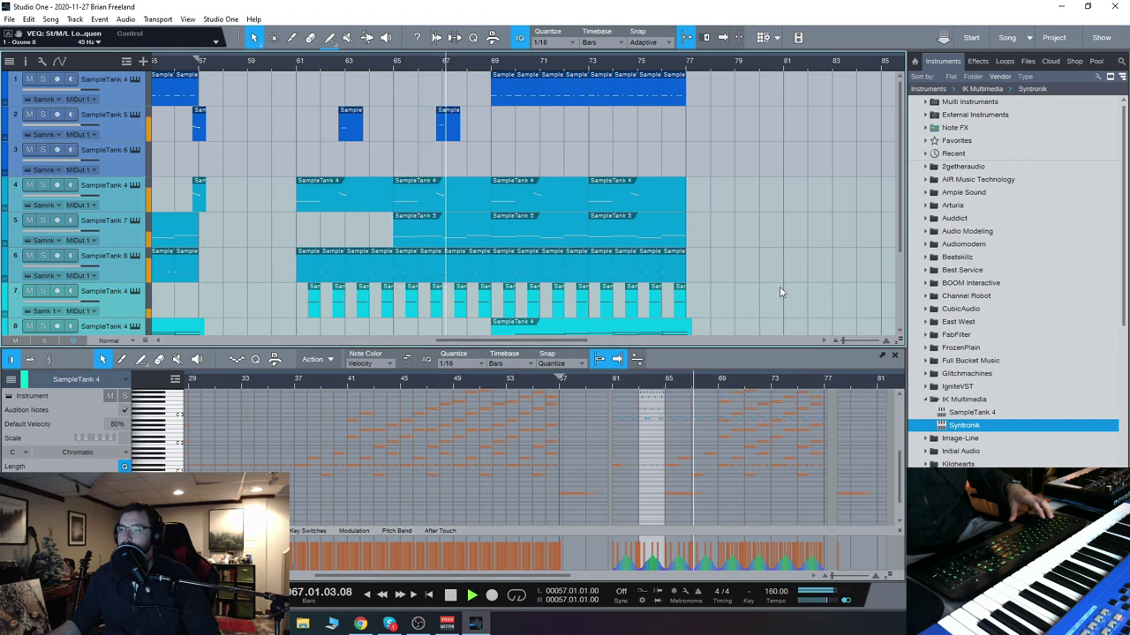
scroll(817, 288, "up", 3)
scroll(686, 255, "down", 2)
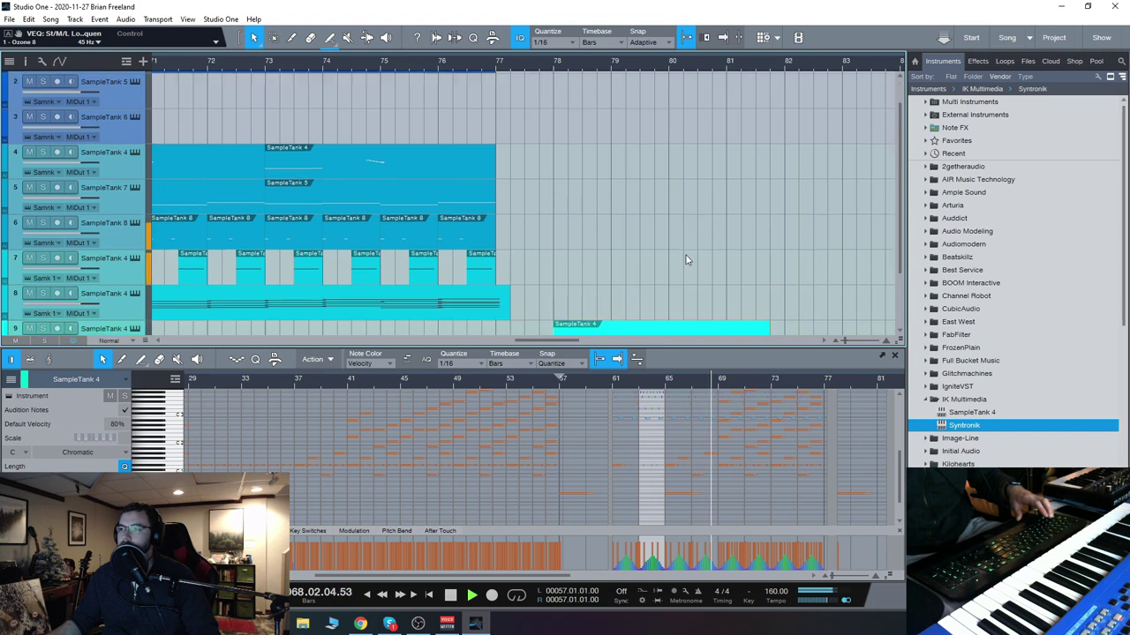
scroll(663, 249, "down", 2)
scroll(665, 246, "down", 1)
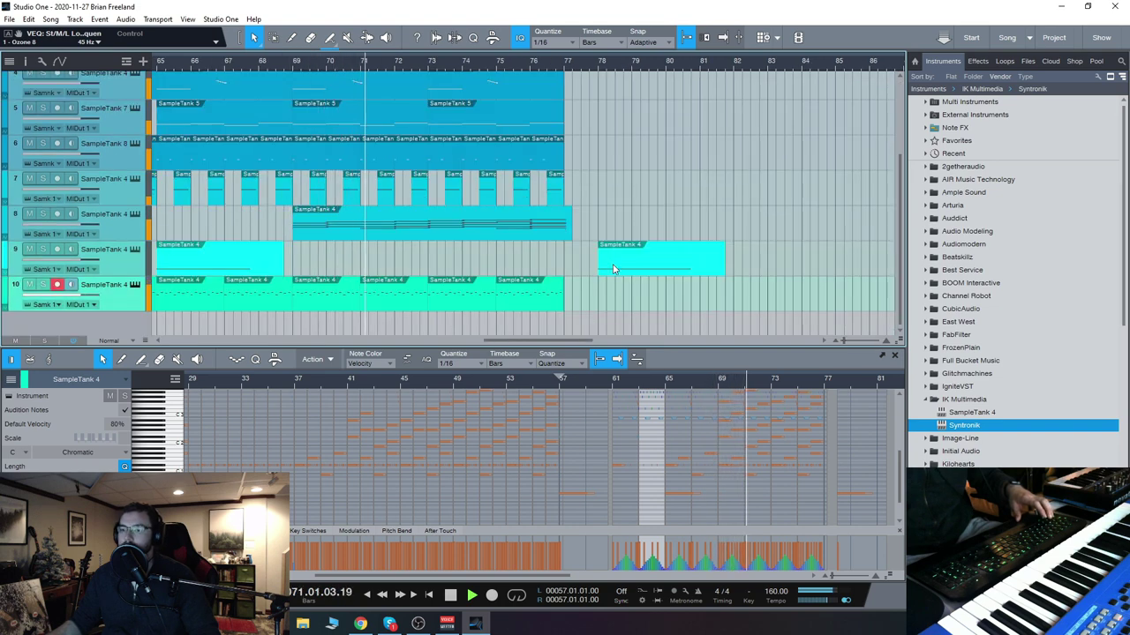
left_click_drag(574, 341, 601, 340)
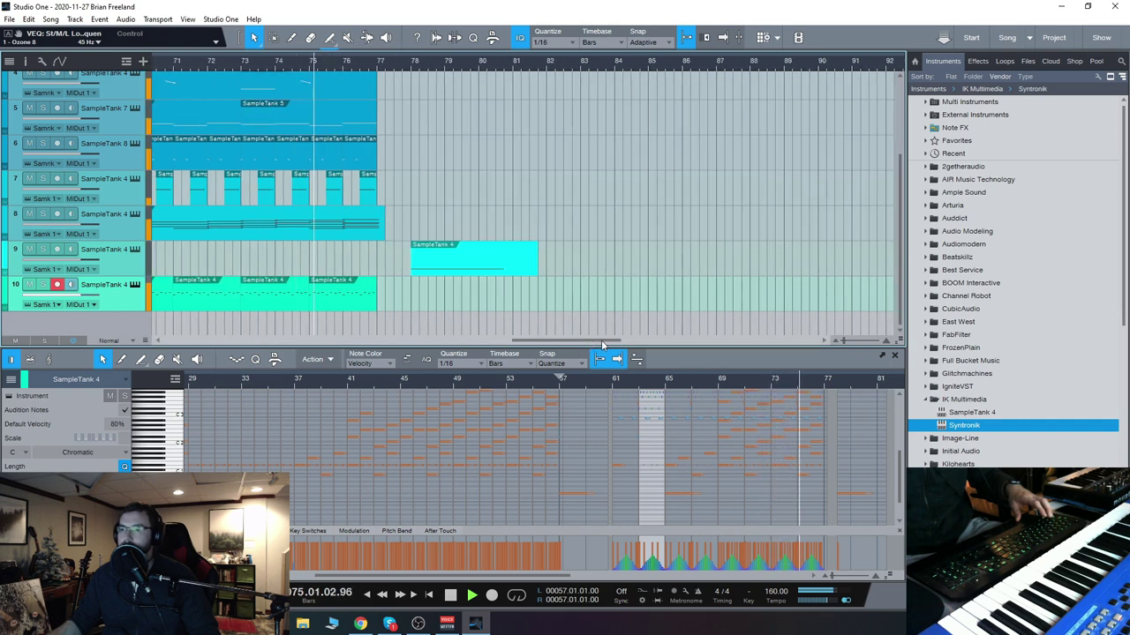
left_click_drag(601, 340, 606, 340)
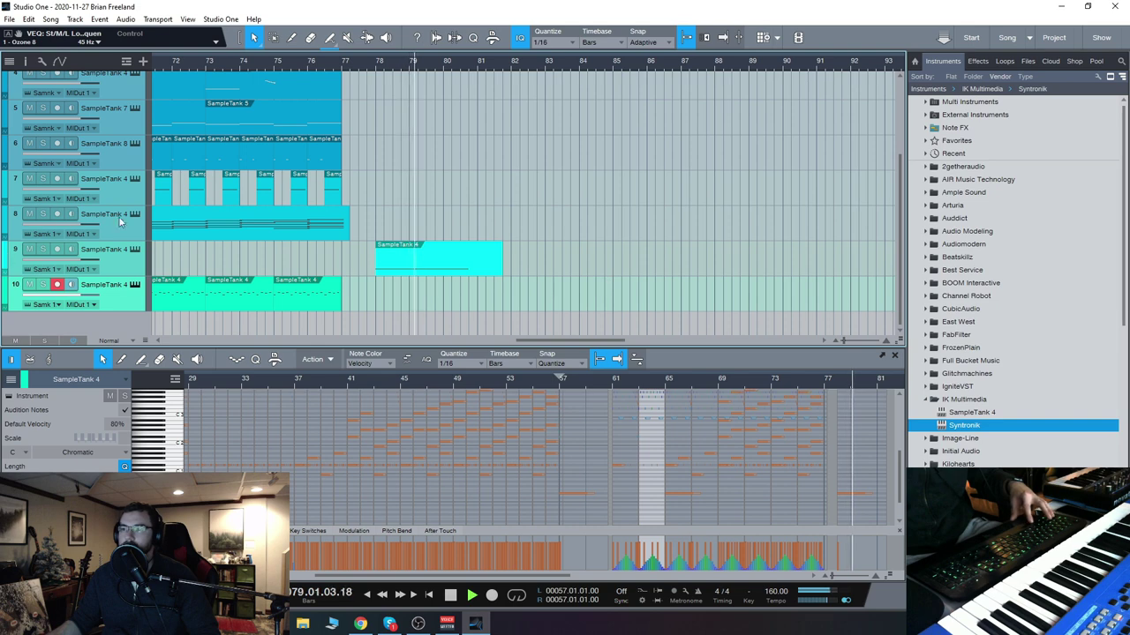
View the A Deep Sweeper sound loaded in the SampleTank 11 instrument, close the instrument window, and stop the playback.
key("F11")
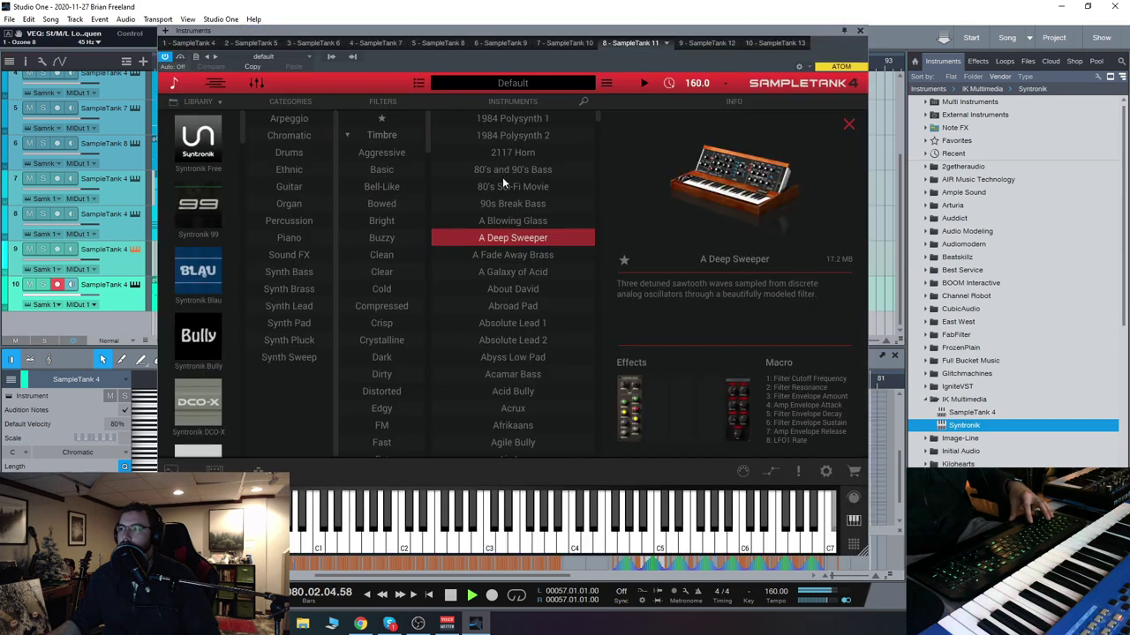
left_click(860, 32)
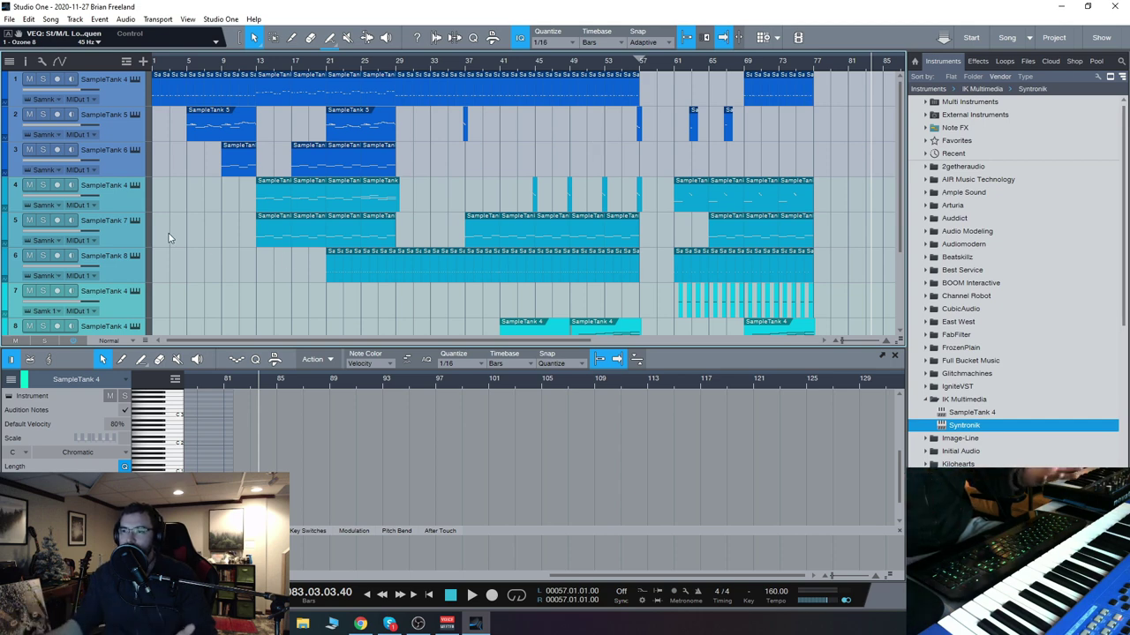
scroll(250, 227, "down", 3)
scroll(312, 231, "up", 3)
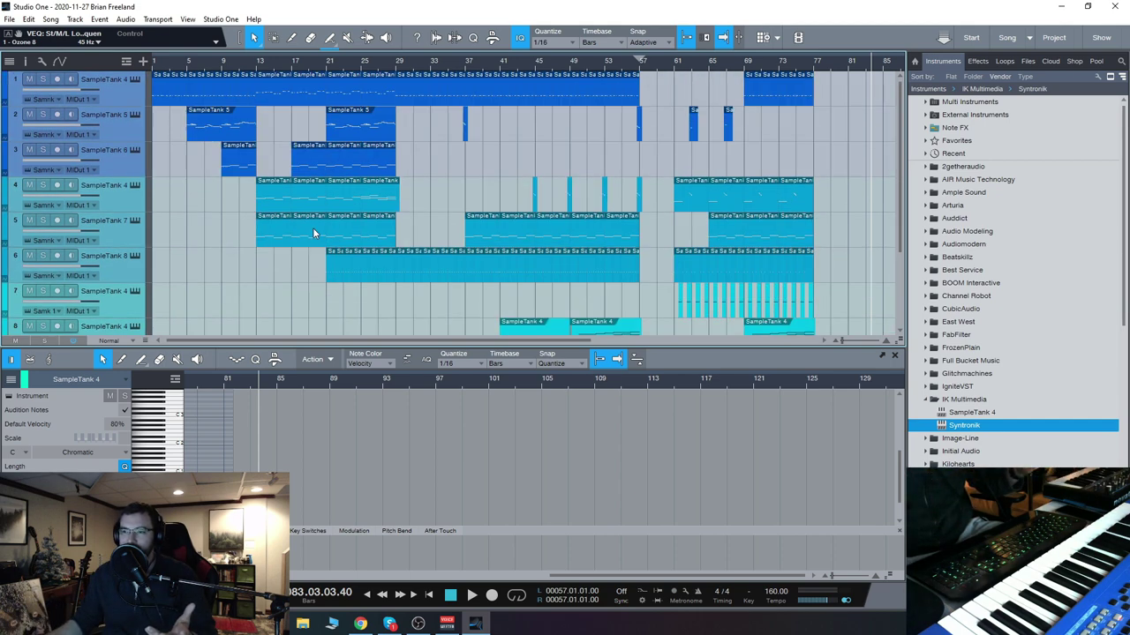
scroll(118, 148, "down", 3)
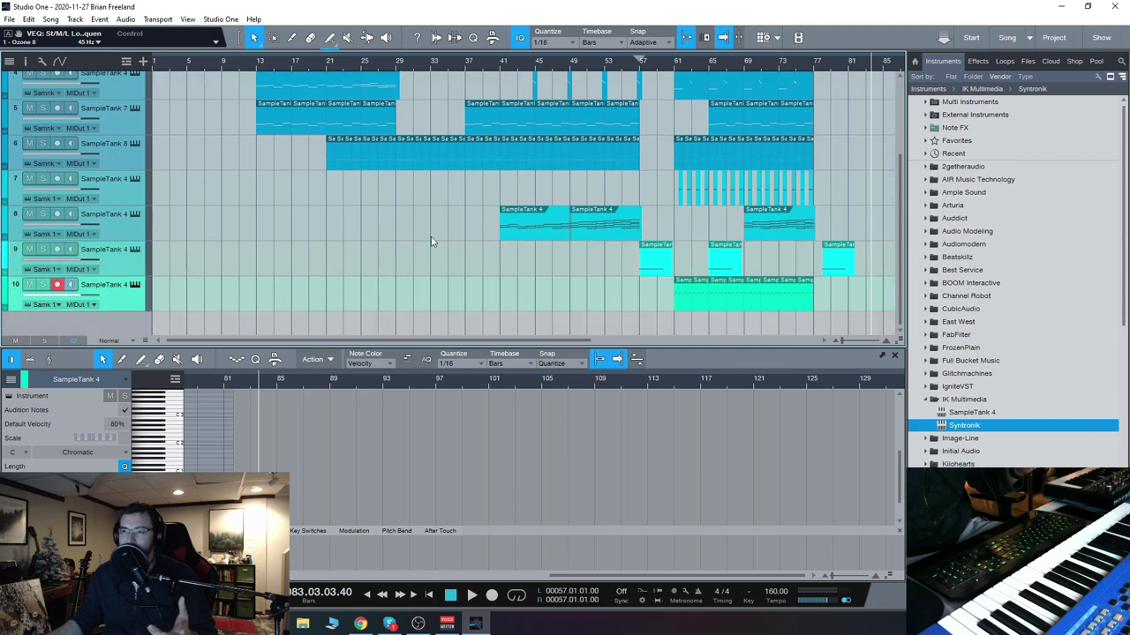
scroll(443, 244, "up", 3)
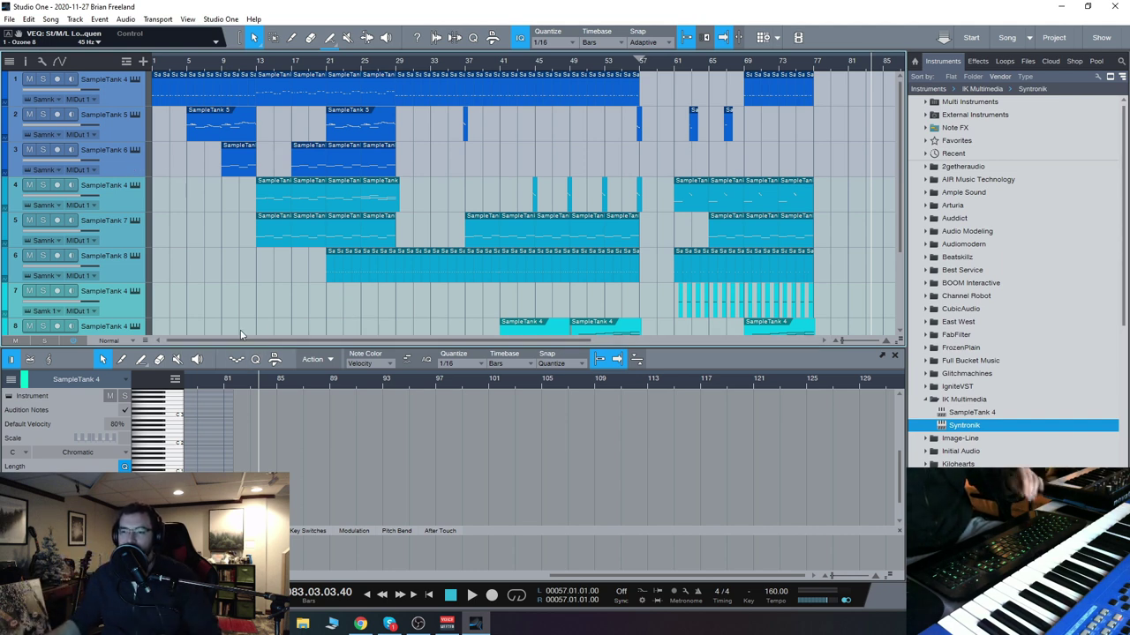
scroll(302, 322, "down", 3)
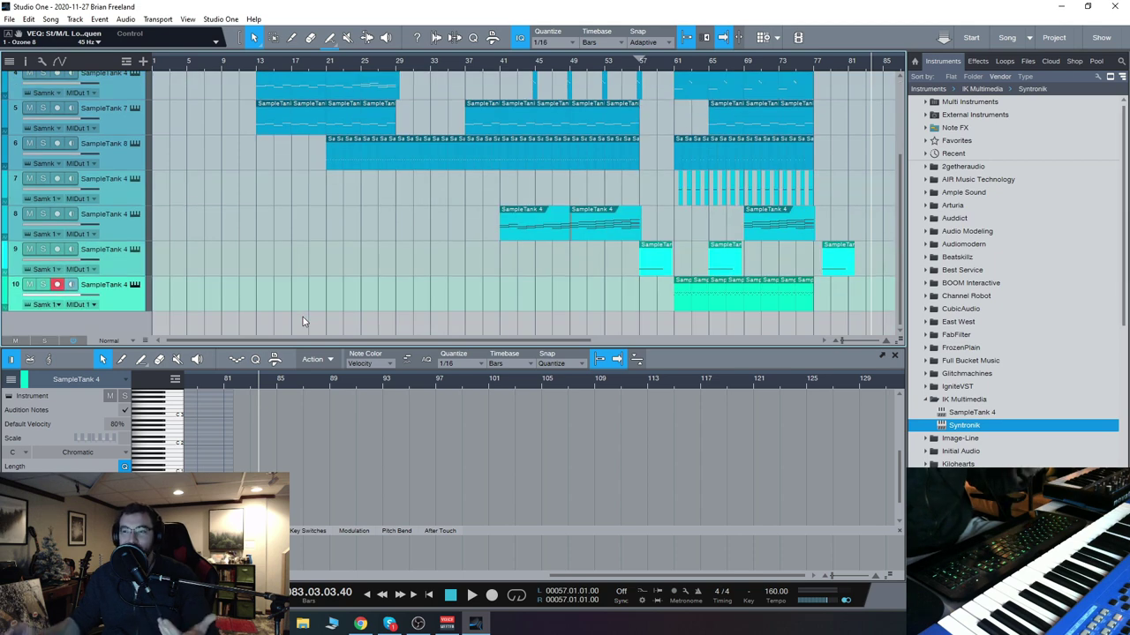